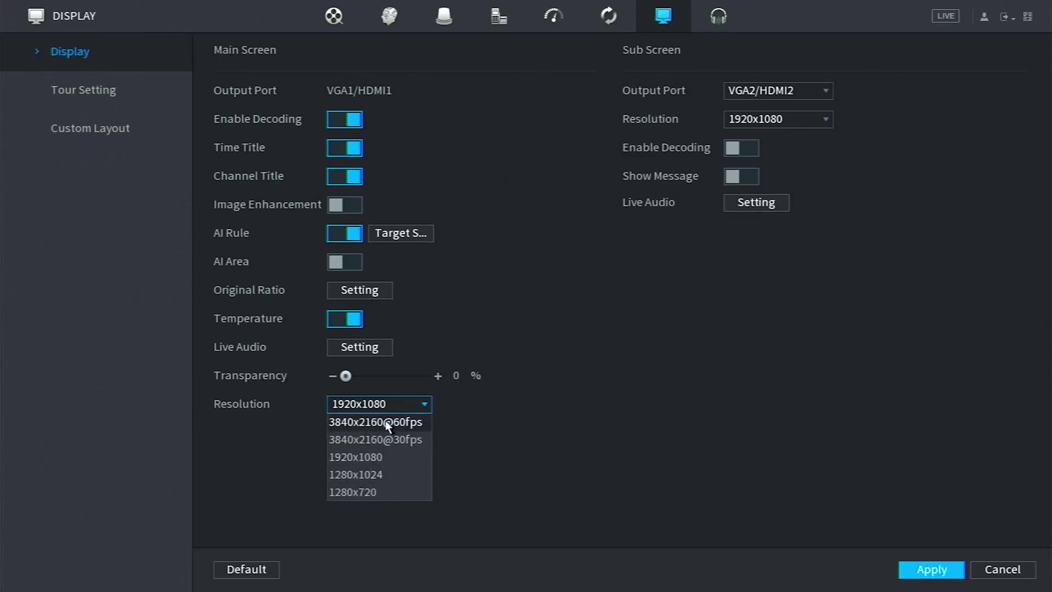
Close the main screen Resolution list, keeping it at 1920x1080
click(493, 419)
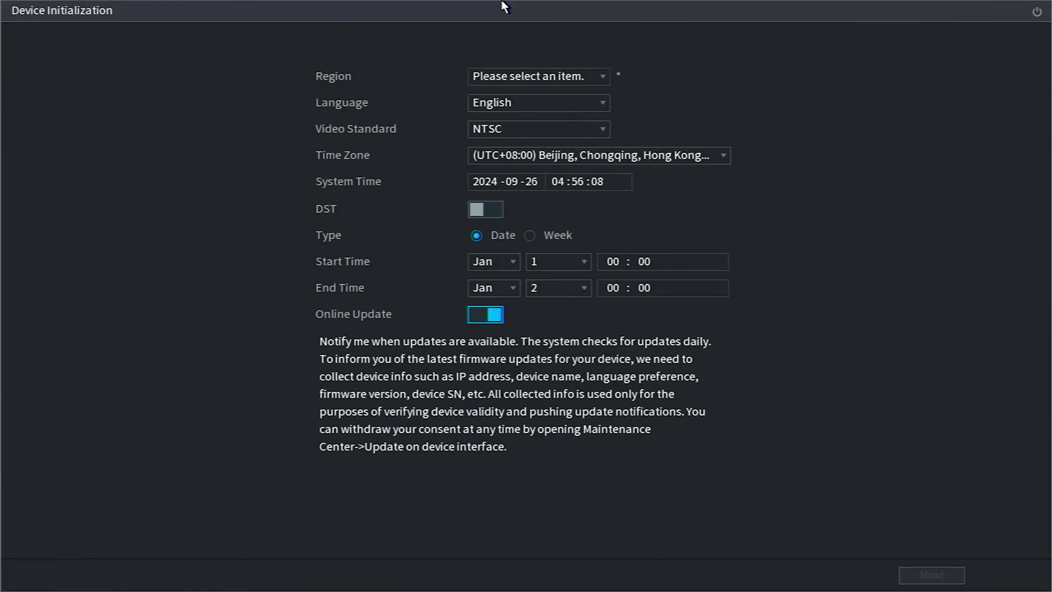
Choose United States as Region and (UTC-05:00) Eastern Time (US & Canada) as Time Zone
click(515, 81)
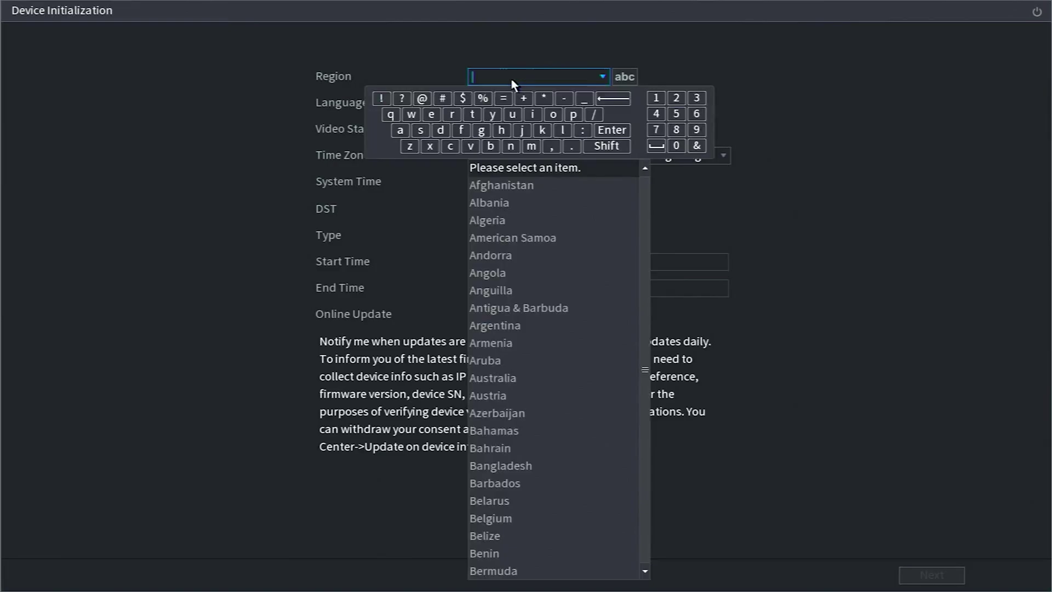
click(512, 114)
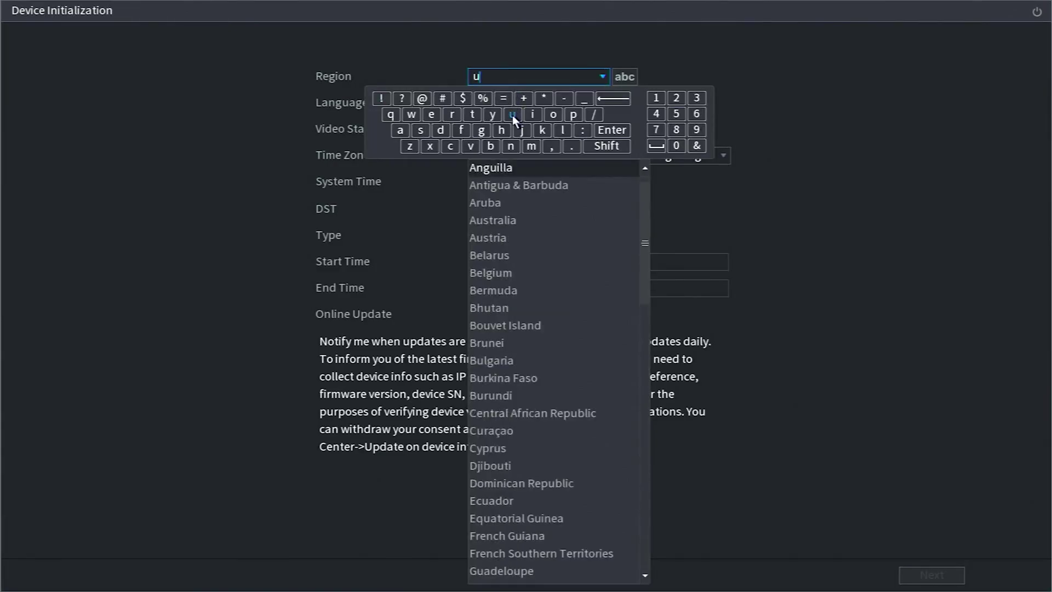
click(511, 146)
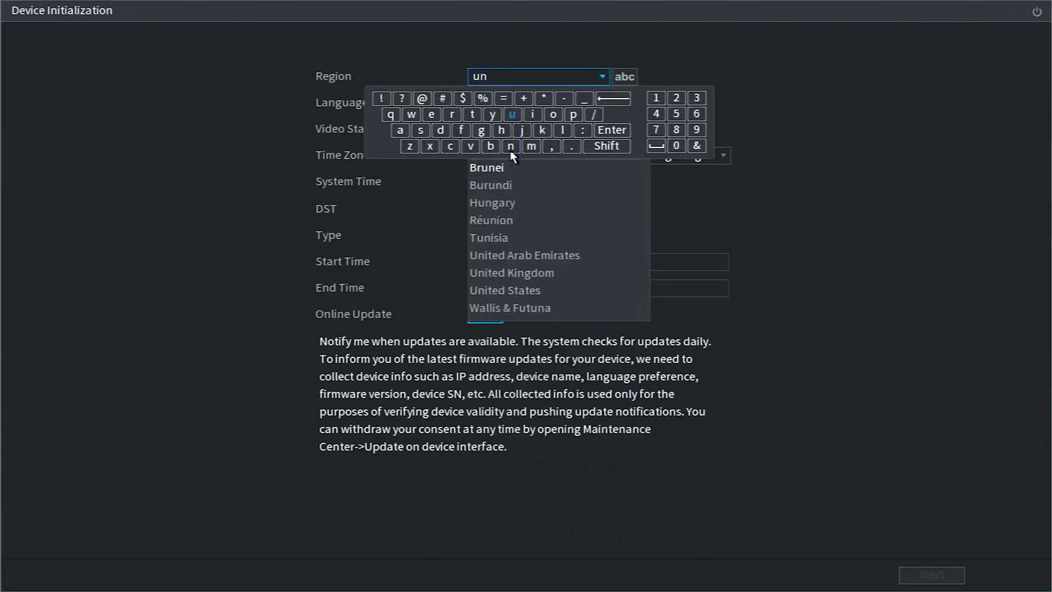
click(513, 290)
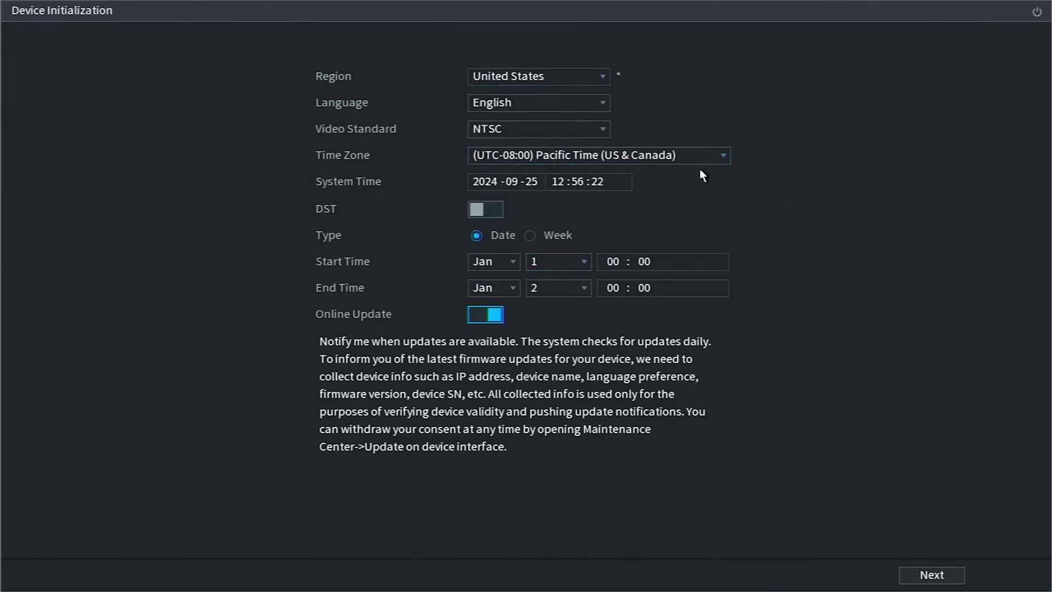
click(585, 156)
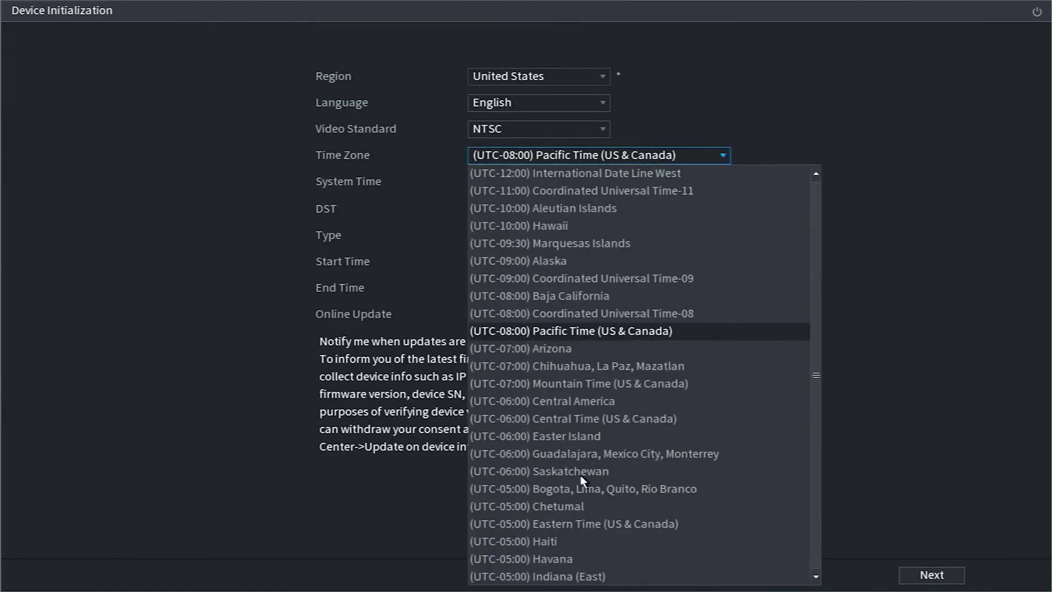
click(582, 524)
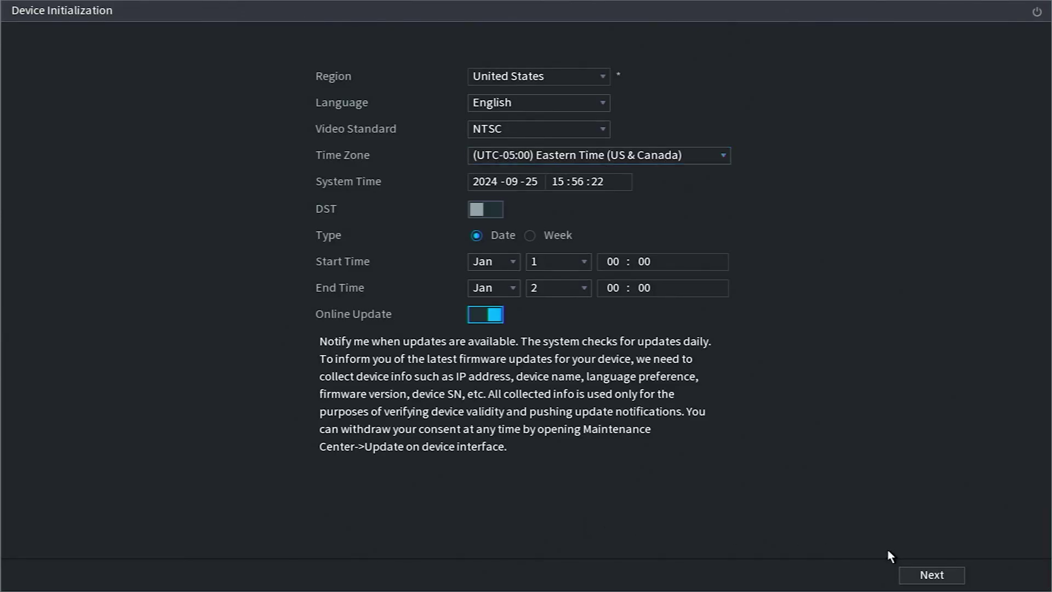
On the password step, enter the new admin password with letters, digits and a symbol
click(930, 574)
click(561, 140)
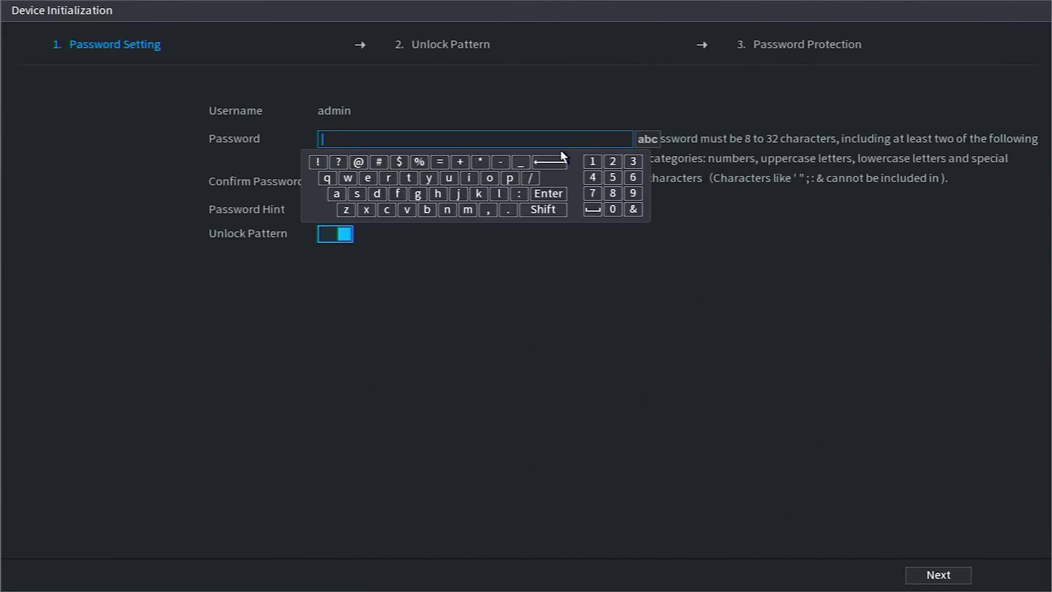
click(509, 177)
click(338, 194)
click(356, 195)
click(356, 195)
click(347, 177)
click(490, 177)
click(388, 177)
click(374, 193)
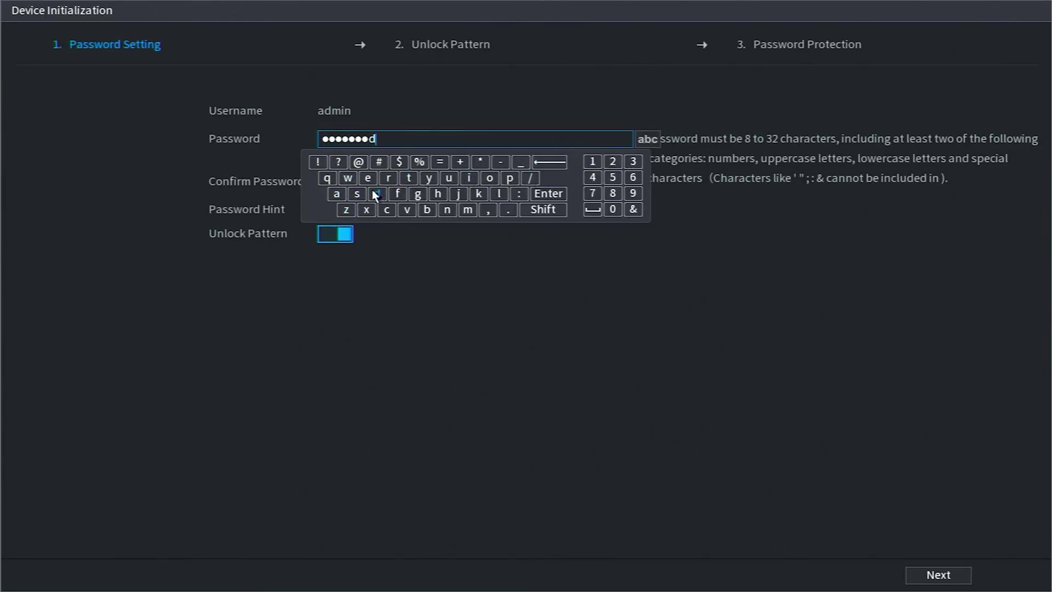
click(593, 161)
click(613, 161)
click(632, 161)
click(318, 162)
click(268, 328)
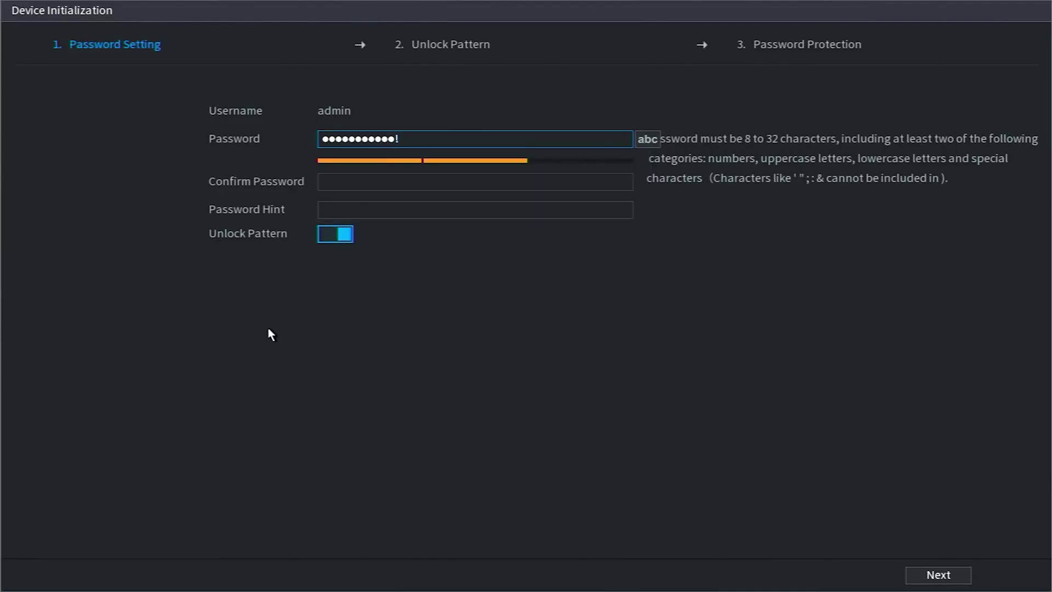
Re-enter the same admin password in the Confirm Password field
click(366, 186)
click(509, 220)
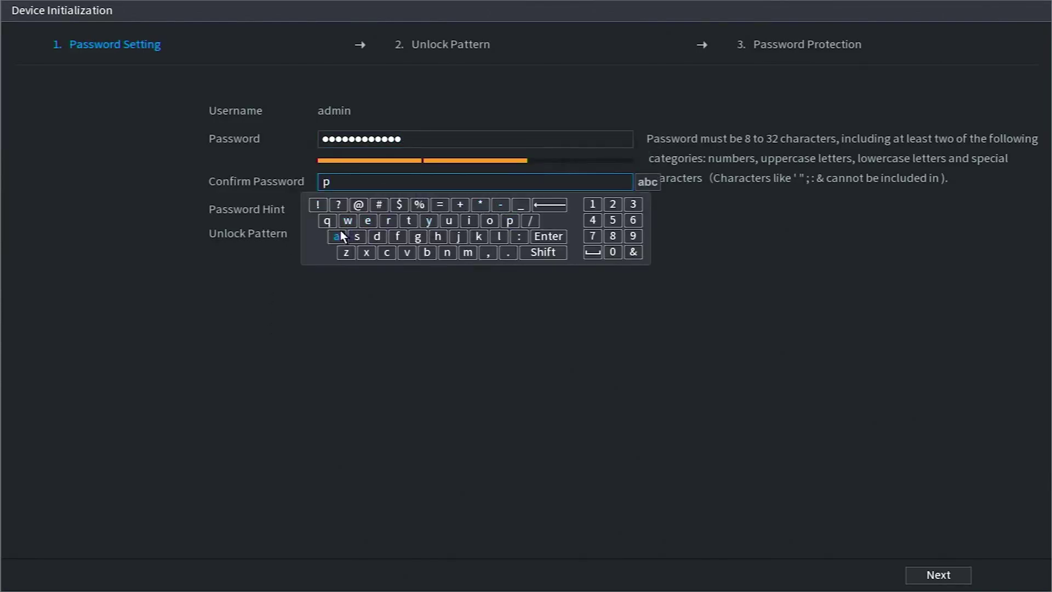
click(337, 236)
click(356, 236)
click(357, 236)
click(347, 220)
click(489, 220)
click(388, 220)
click(376, 236)
click(593, 204)
click(612, 203)
click(633, 204)
click(350, 211)
click(209, 363)
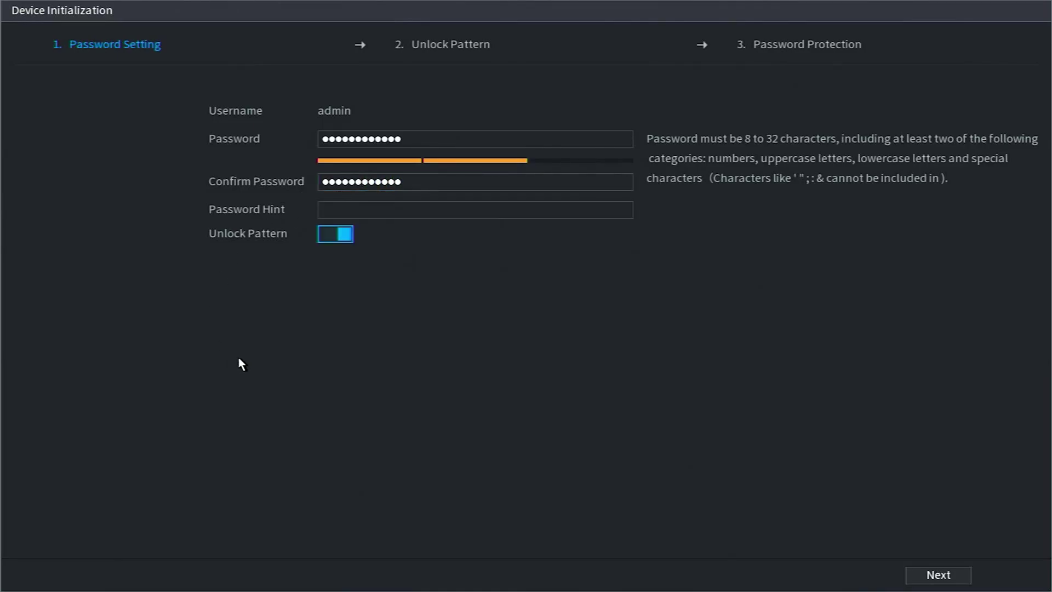
Fill in the Password Hint field with a short hint
click(412, 212)
click(511, 248)
click(336, 264)
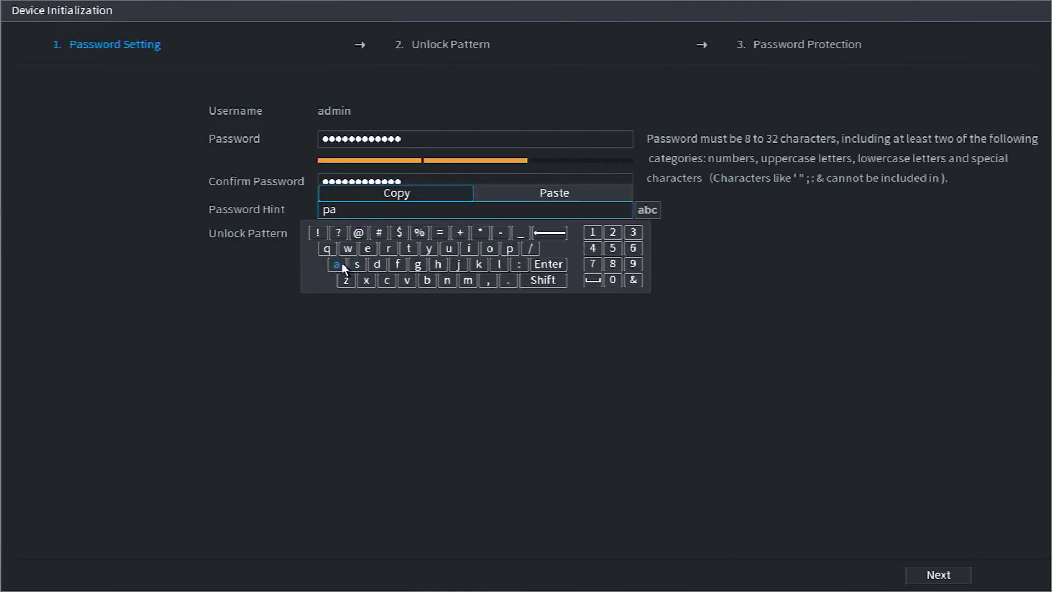
click(357, 264)
click(357, 264)
click(347, 248)
click(489, 248)
click(389, 248)
click(377, 264)
click(366, 414)
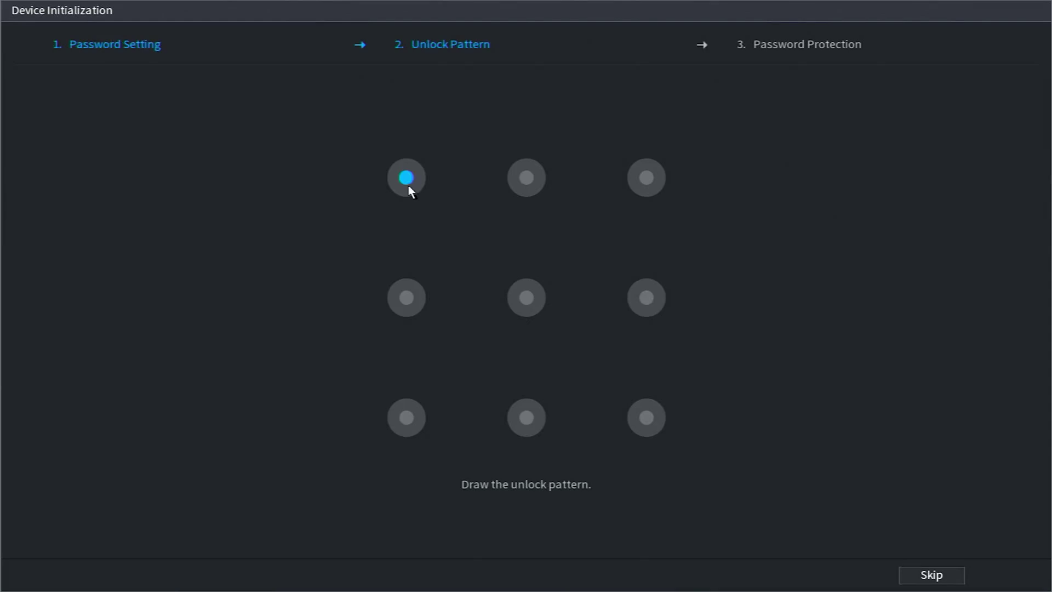
Draw the L-shaped unlock pattern down the left column and along the bottom row, then repeat it
drag(409, 186, 408, 292)
mouse_move(411, 365)
mouse_down()
mouse_move(412, 420)
mouse_move(642, 426)
mouse_up()
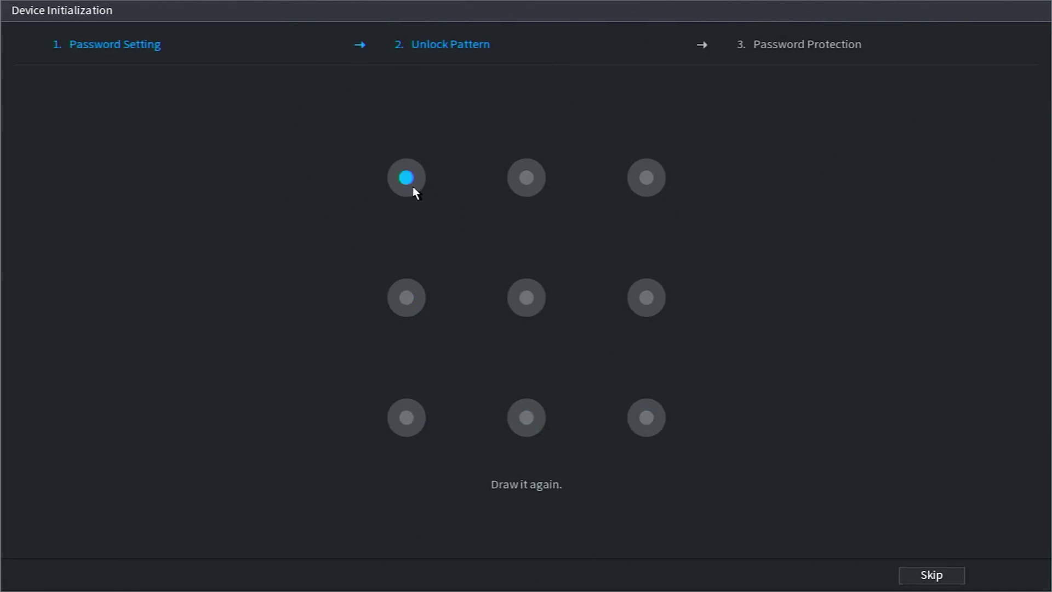
drag(412, 187, 412, 300)
mouse_move(414, 366)
mouse_down()
mouse_move(414, 410)
mouse_move(558, 426)
mouse_move(642, 422)
mouse_up()
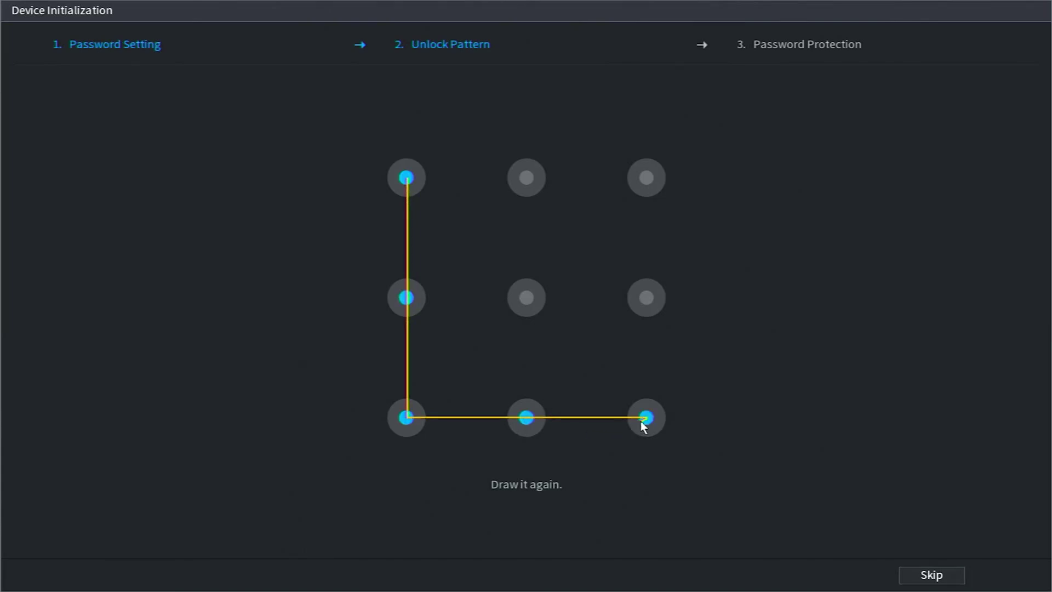
drag(643, 424, 644, 423)
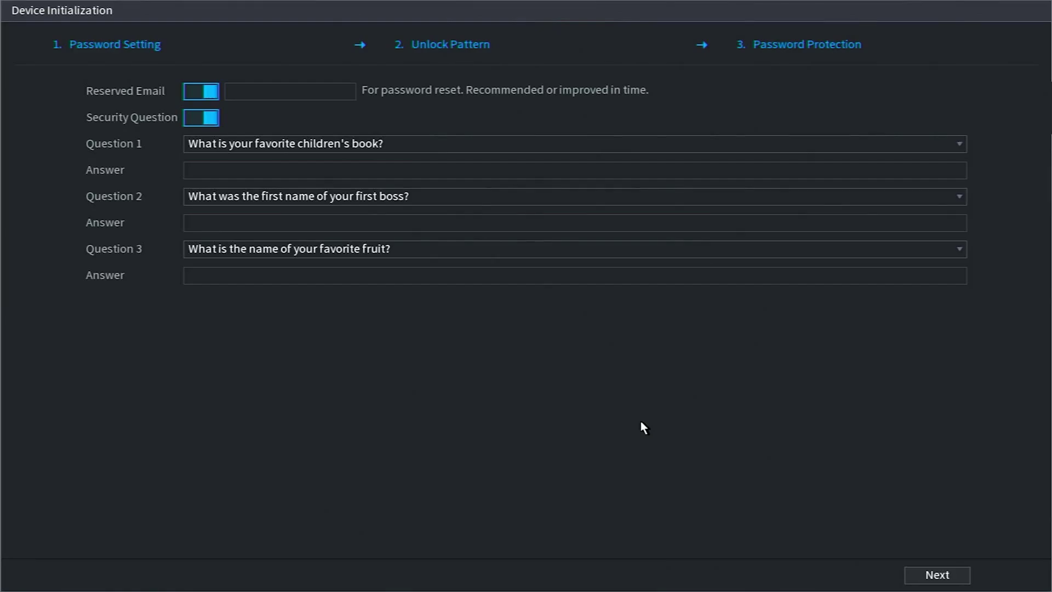
Switch off Security Question and start typing the reserved recovery e-mail address
click(209, 120)
click(284, 98)
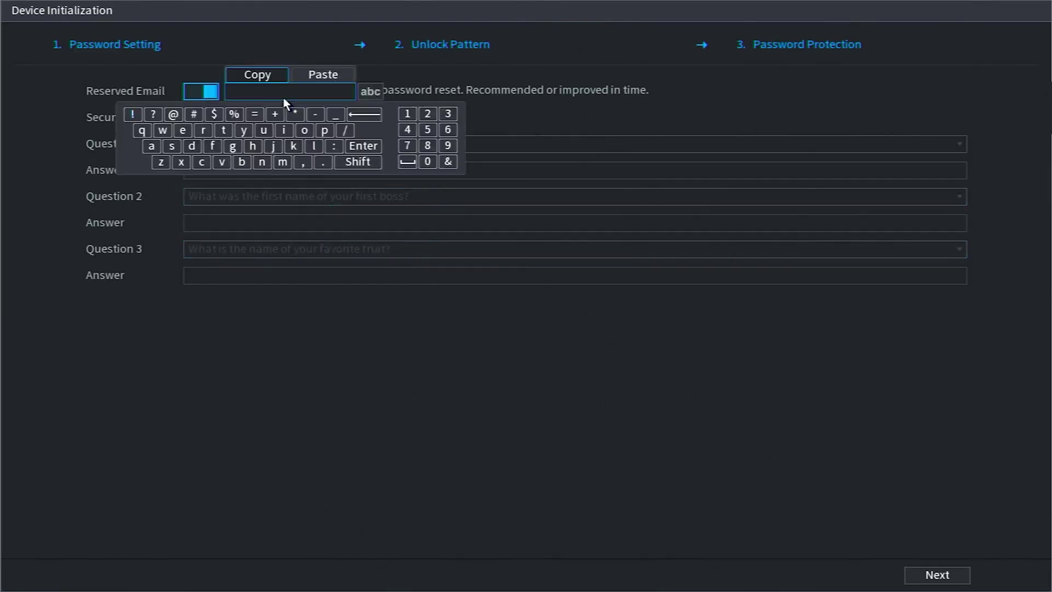
click(172, 145)
click(264, 132)
click(324, 130)
click(324, 130)
click(304, 130)
click(203, 130)
click(222, 130)
click(173, 114)
click(201, 162)
Complete the reserved recovery e-mail address and advance to the Network step
click(202, 162)
click(223, 130)
click(222, 161)
click(171, 146)
click(182, 131)
click(202, 162)
click(263, 131)
click(203, 130)
click(243, 130)
click(324, 130)
click(203, 131)
click(304, 130)
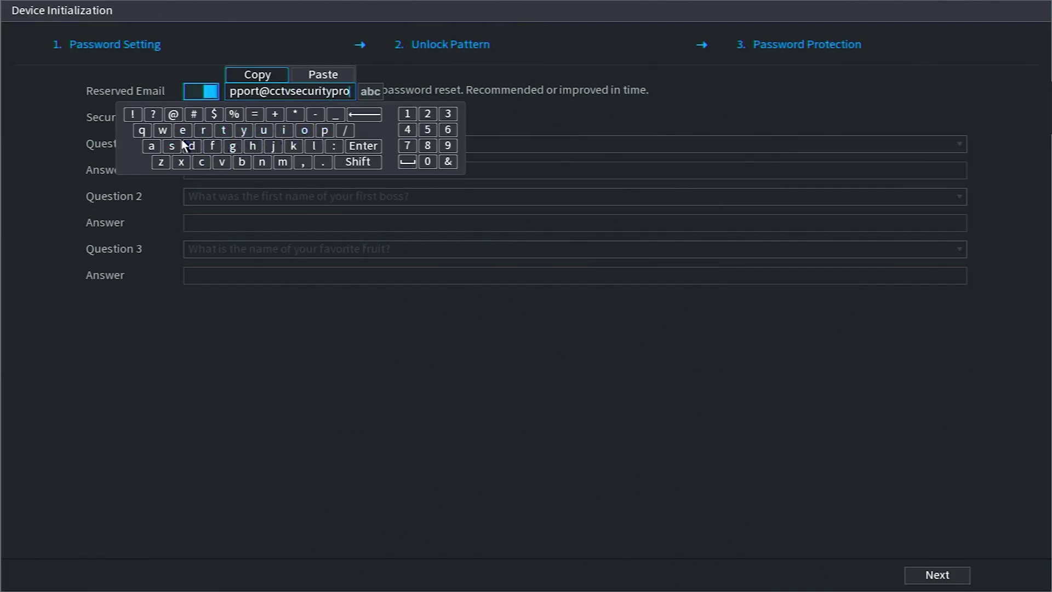
click(173, 144)
click(323, 162)
click(202, 162)
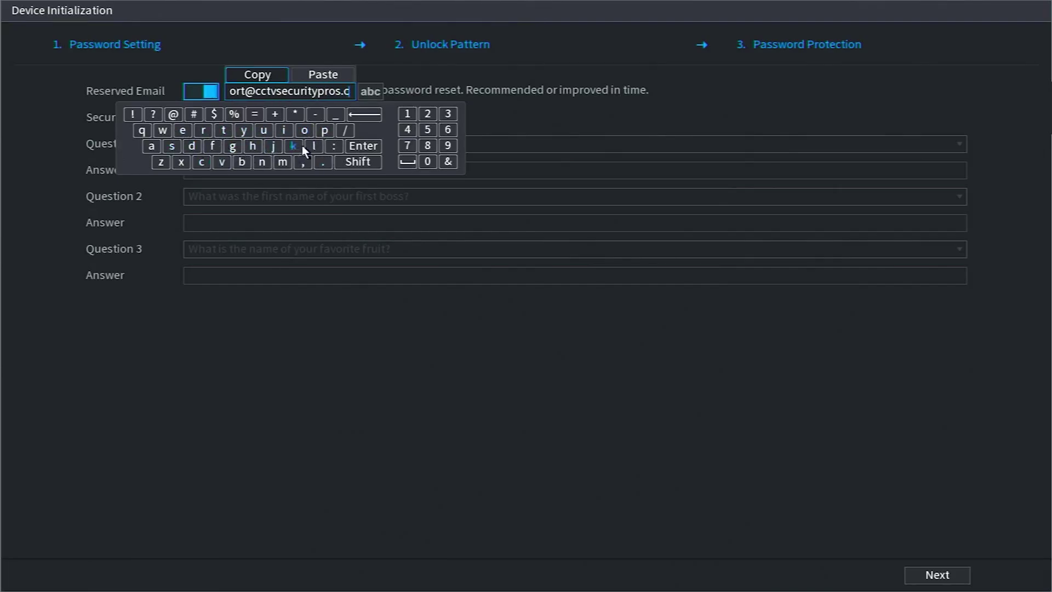
click(304, 131)
click(283, 161)
click(446, 454)
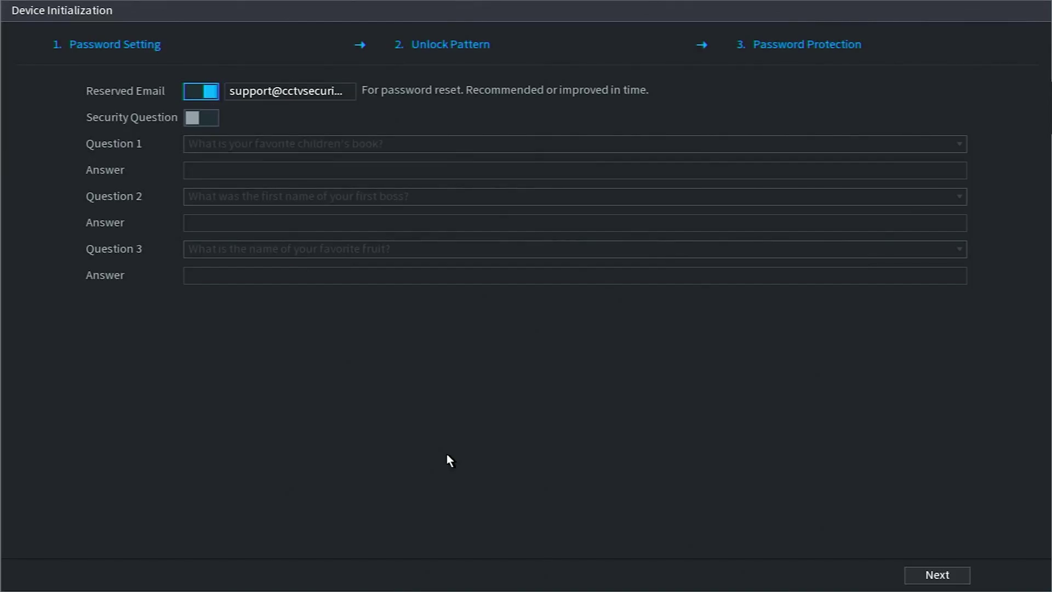
click(934, 574)
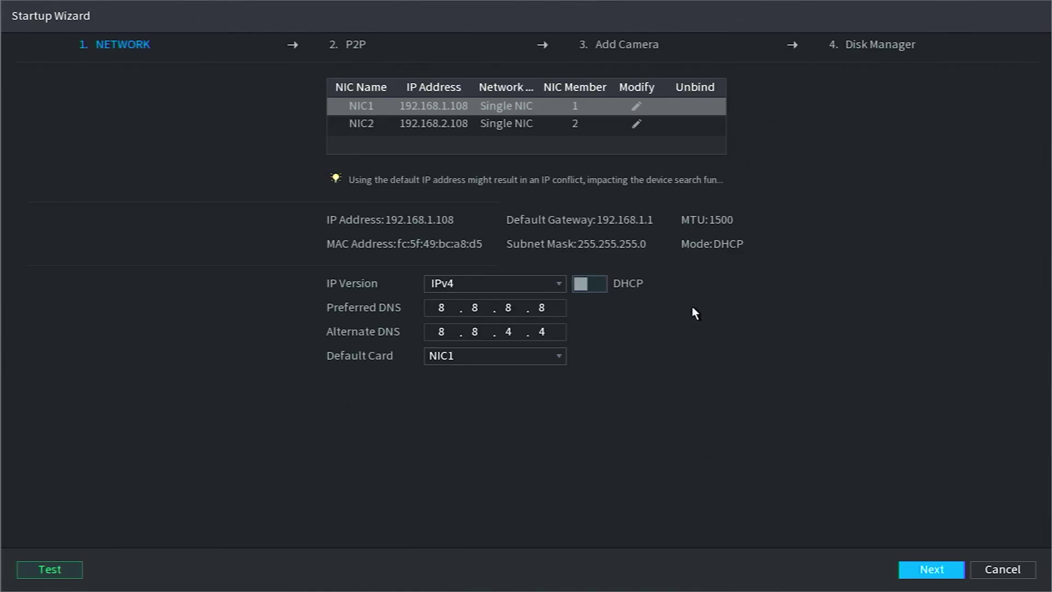
Leave NIC1 unchanged and switch NIC2 from DHCP to static 192.168.2.108, then continue
click(636, 111)
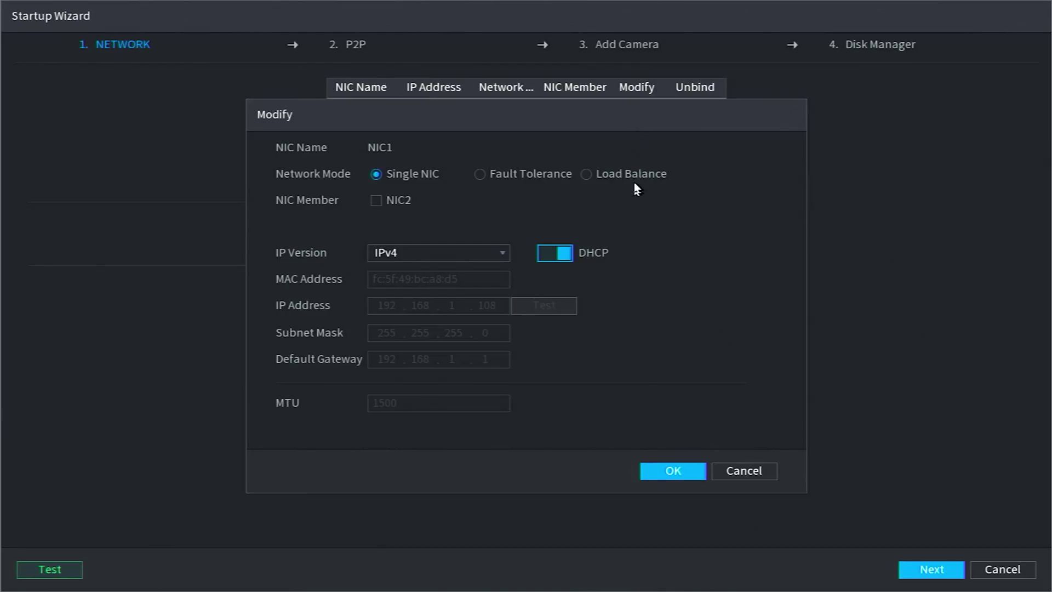
click(657, 476)
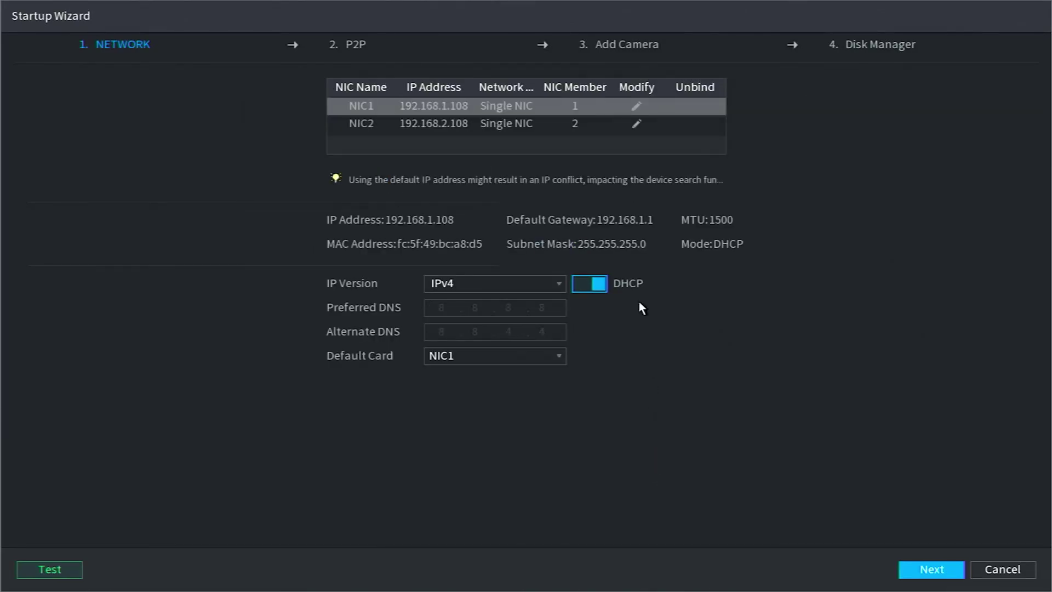
click(635, 125)
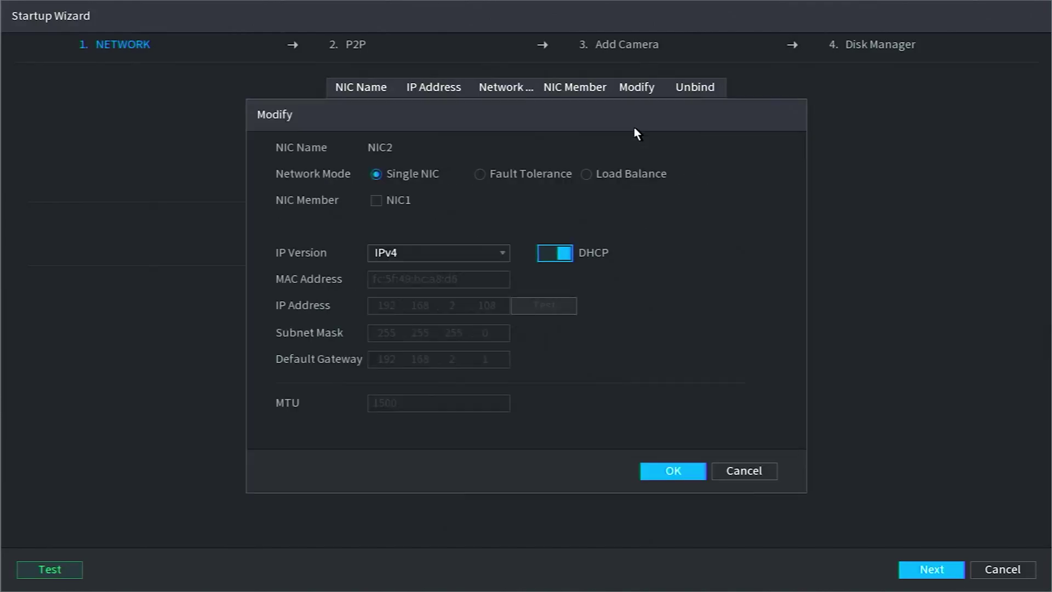
click(562, 255)
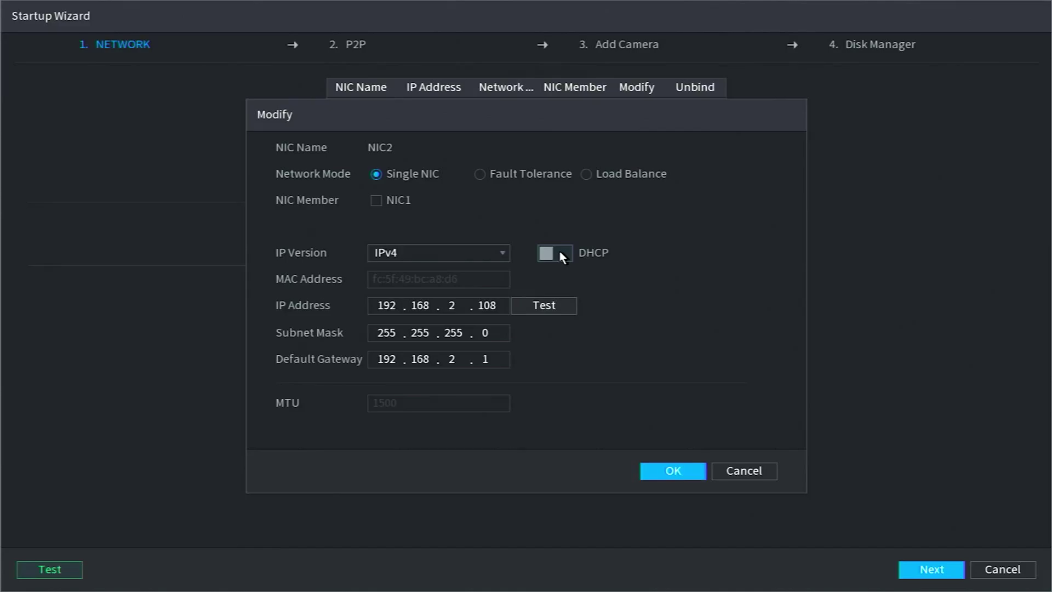
click(659, 471)
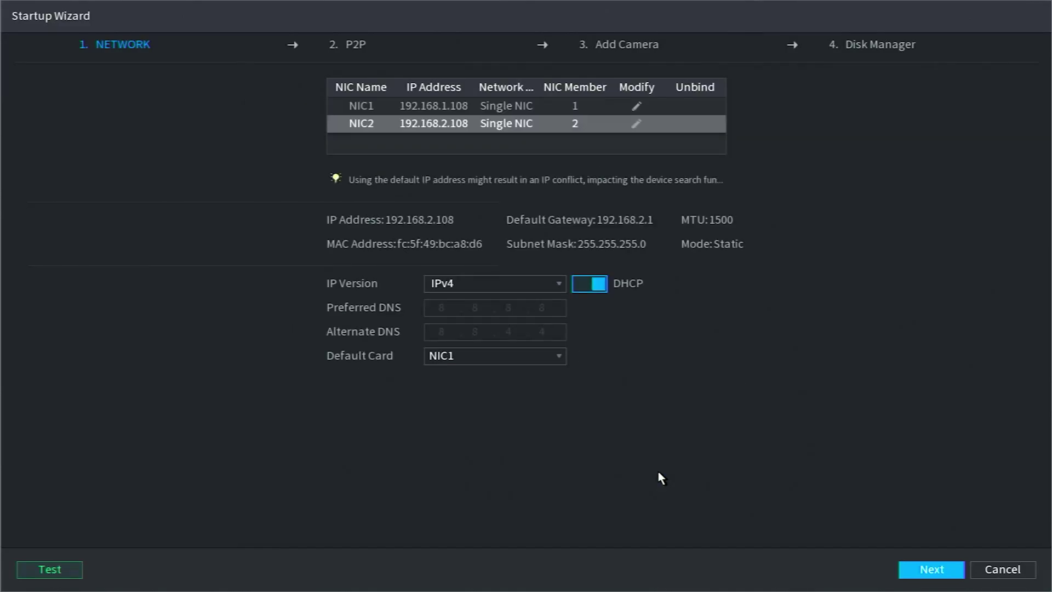
click(928, 568)
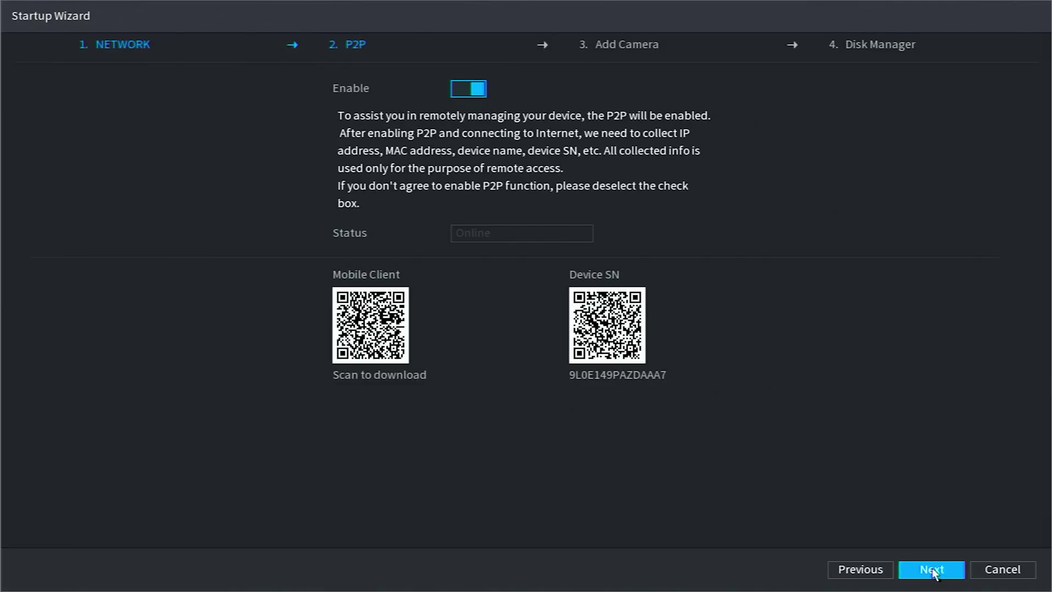
Keep P2P enabled and advance past the P2P page
click(933, 569)
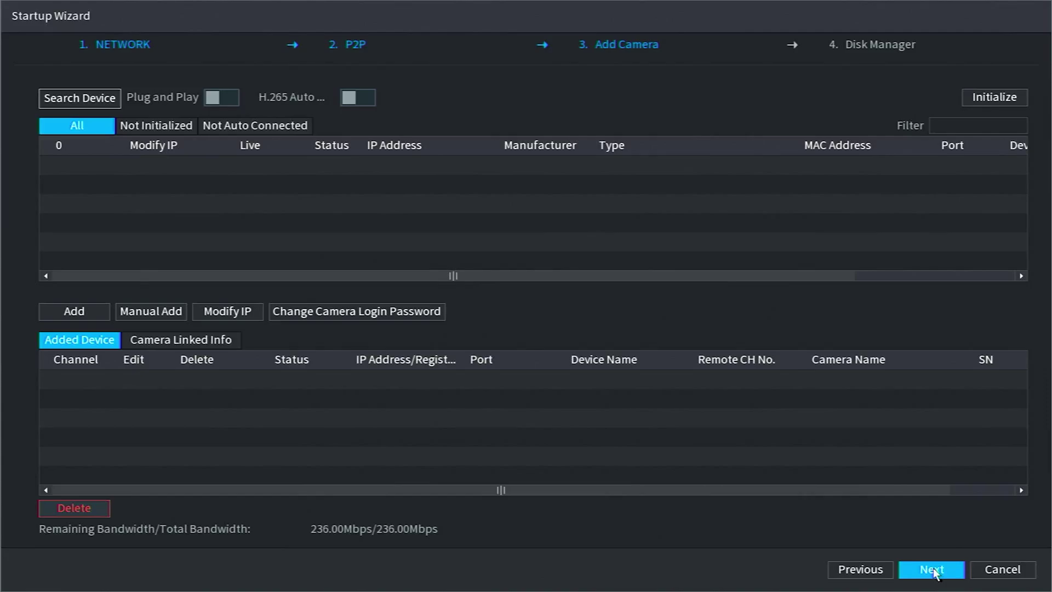
Skip adding cameras and confirm the Disk Manager page to close the Startup Wizard
click(931, 570)
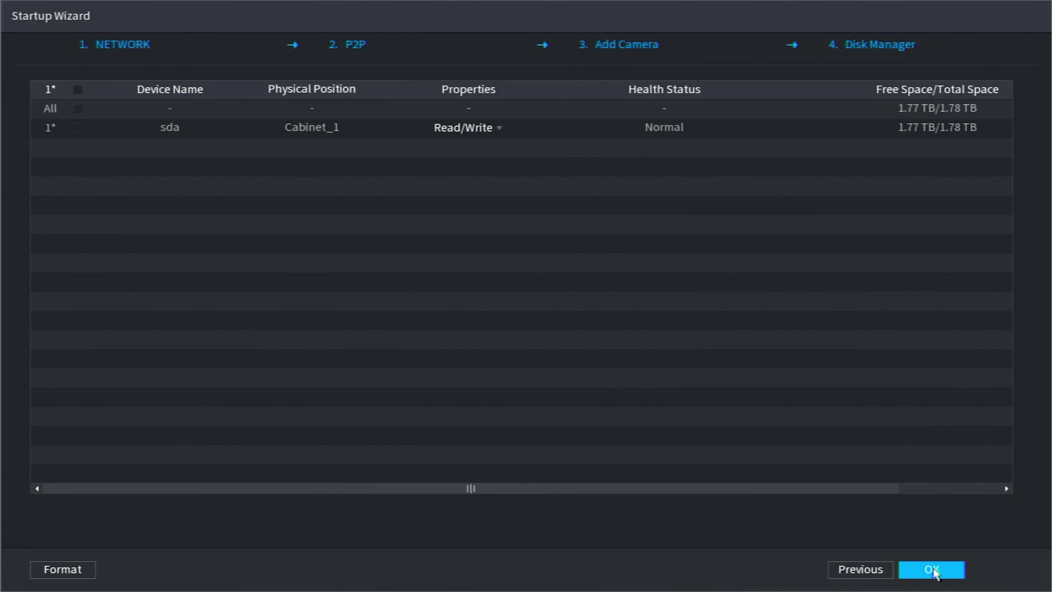
click(932, 570)
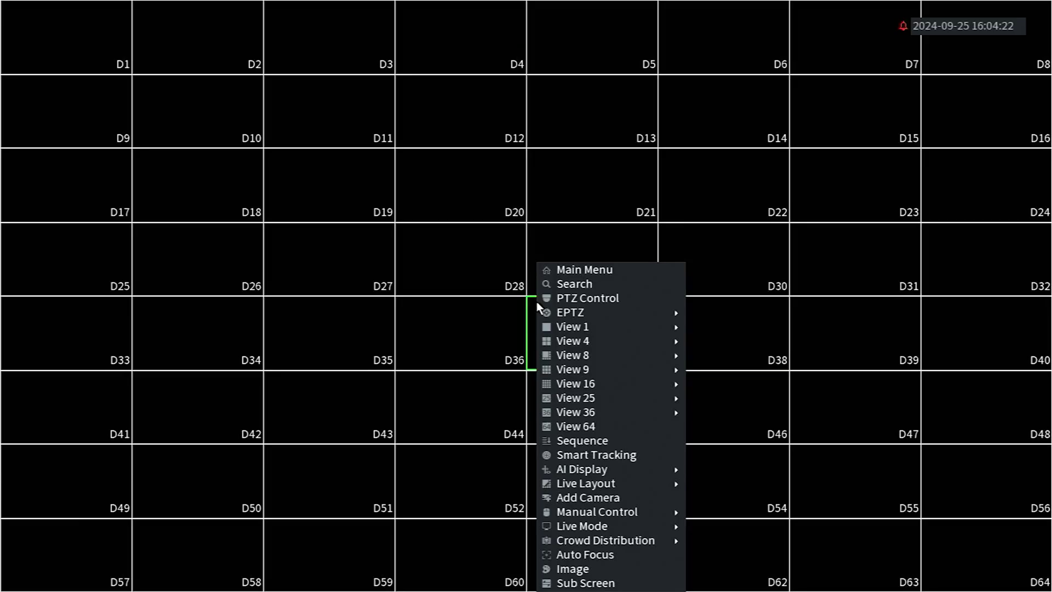
Go to Main Menu > CAMERA and tick the discovered camera at 192.168.1.108
click(569, 277)
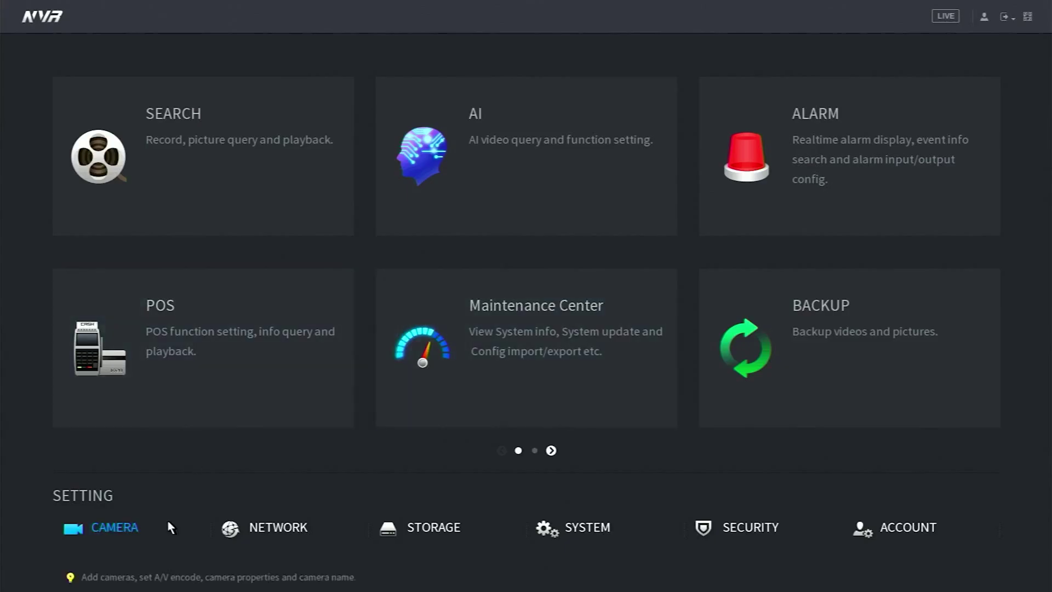
click(153, 527)
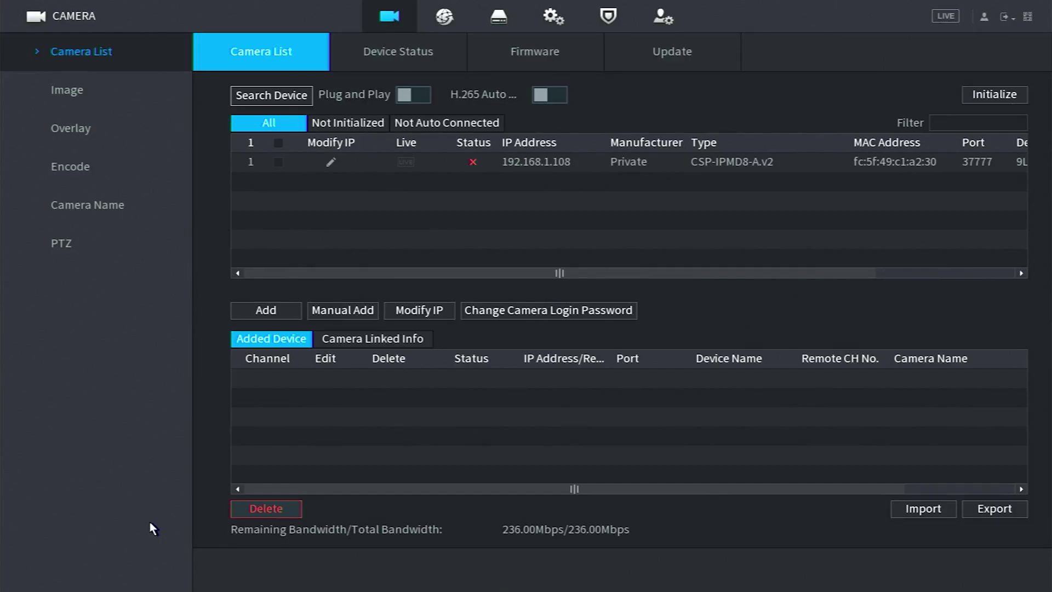
click(277, 163)
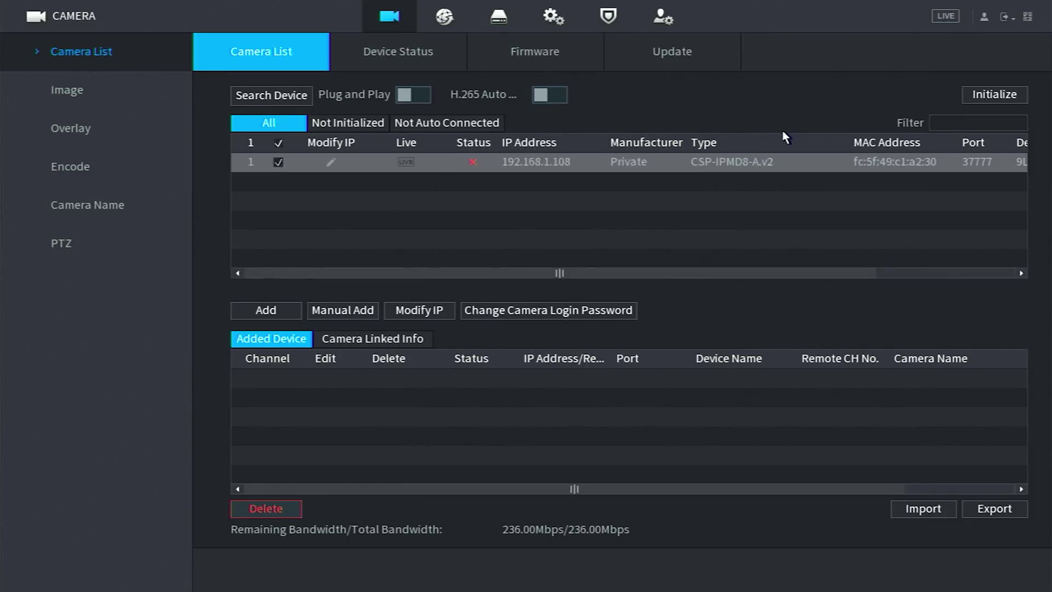
Start initializing the camera, keep its login details, and set its static IP to 192.168.2.109
click(999, 100)
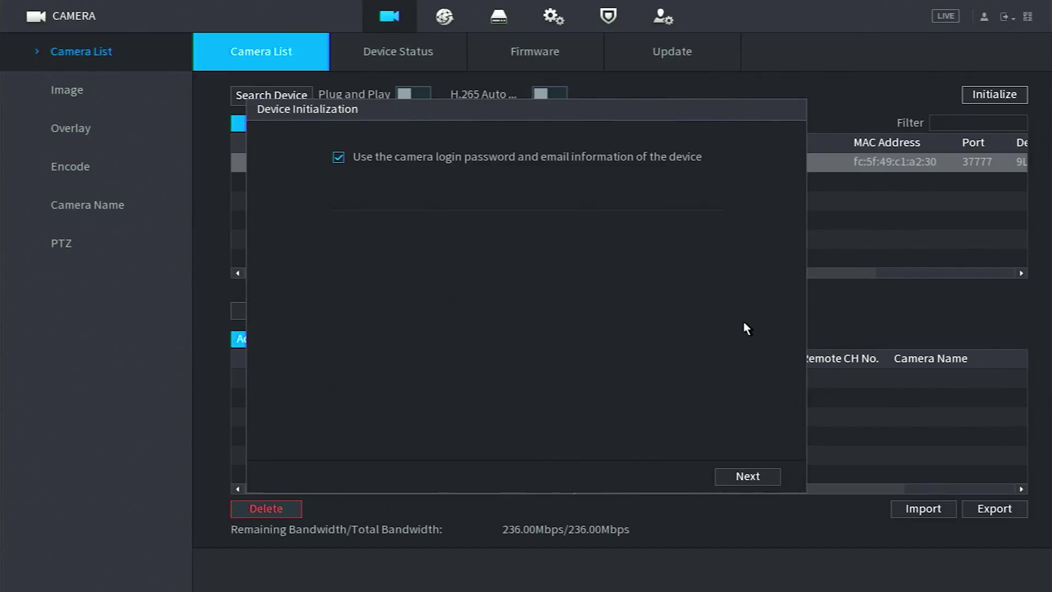
click(743, 477)
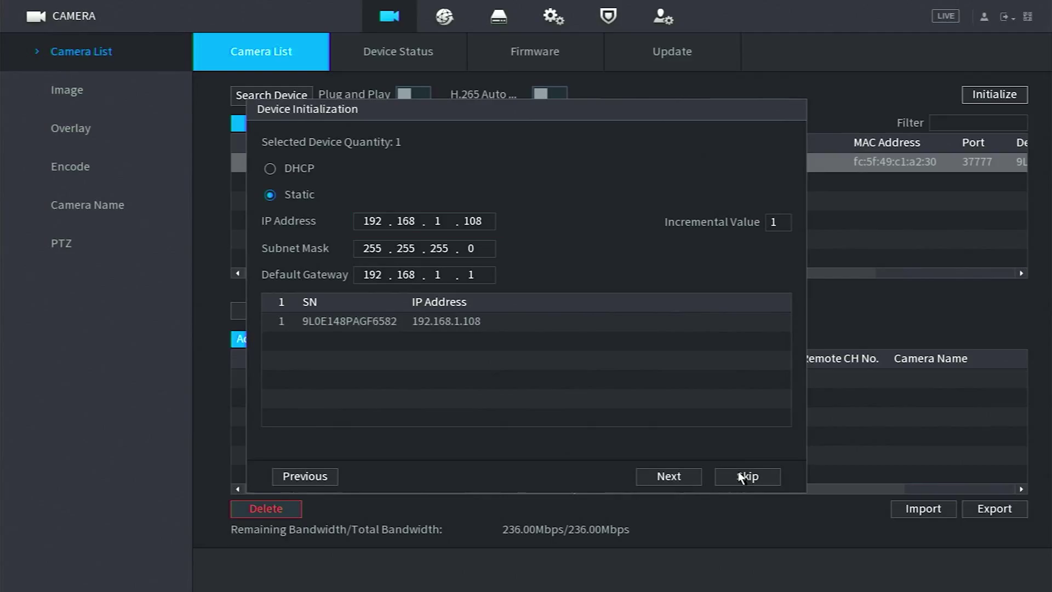
click(438, 221)
click(470, 277)
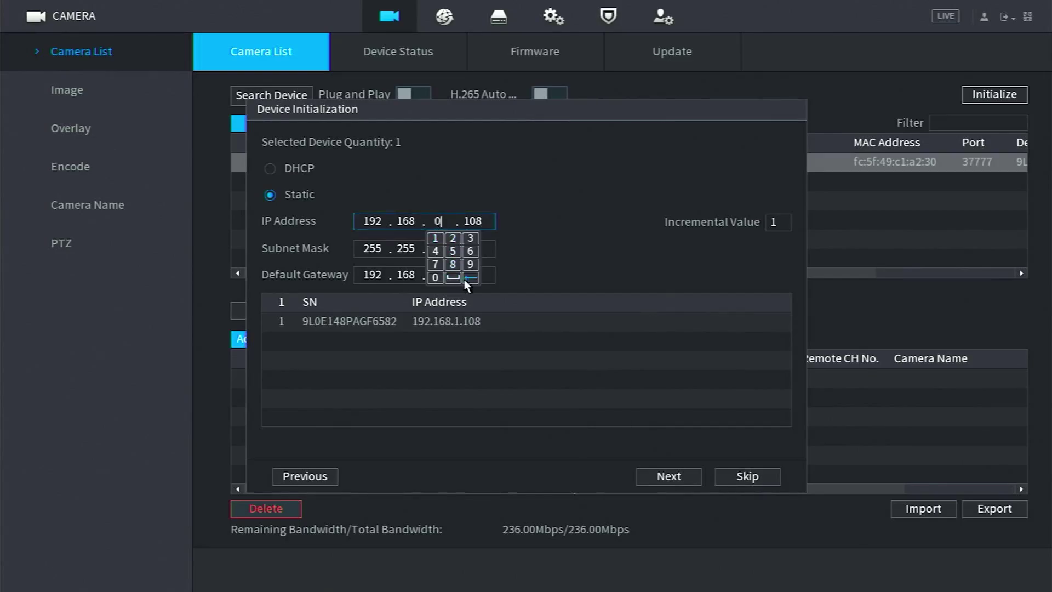
click(452, 238)
click(474, 221)
click(504, 277)
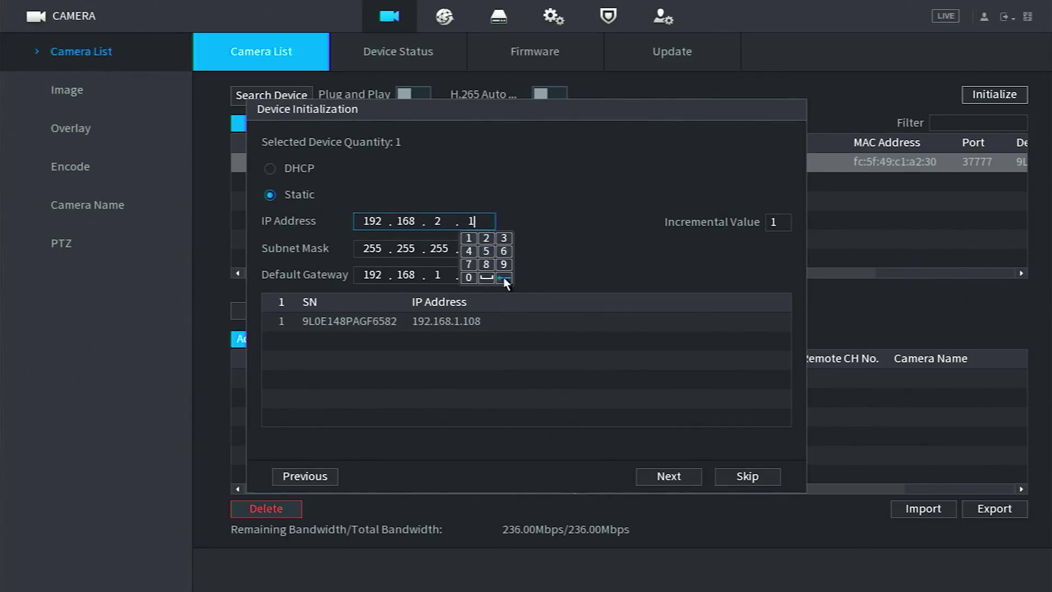
click(470, 238)
click(469, 277)
click(503, 264)
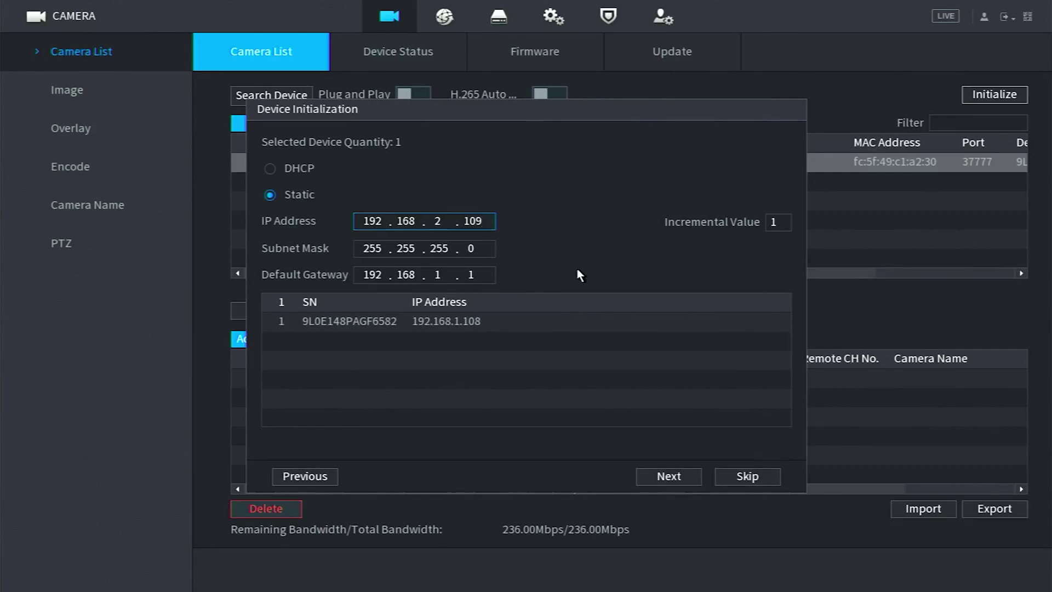
Change the camera's default gateway to 192.168.2.1
click(448, 276)
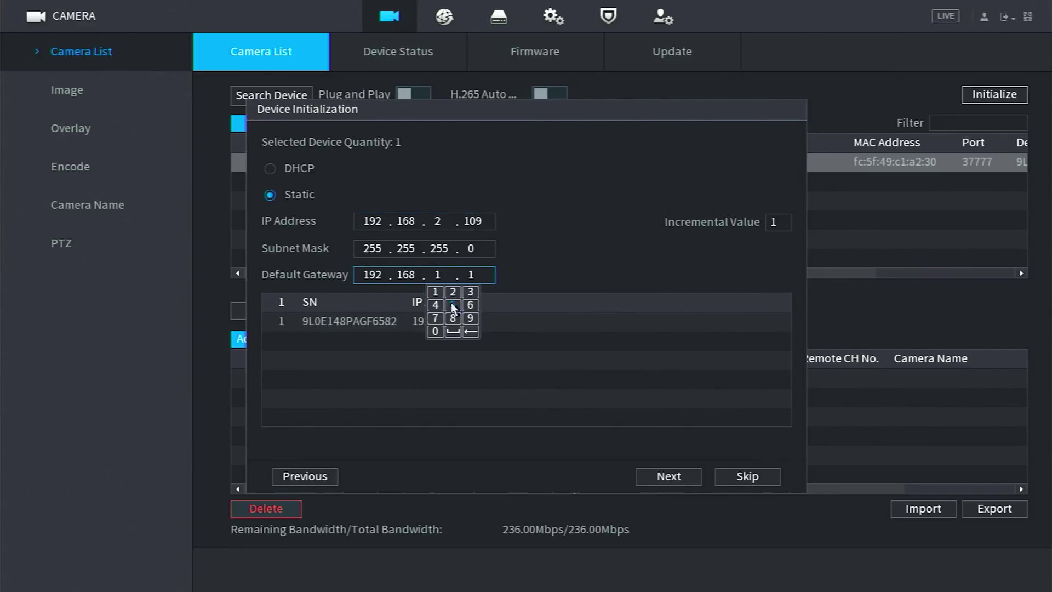
click(470, 330)
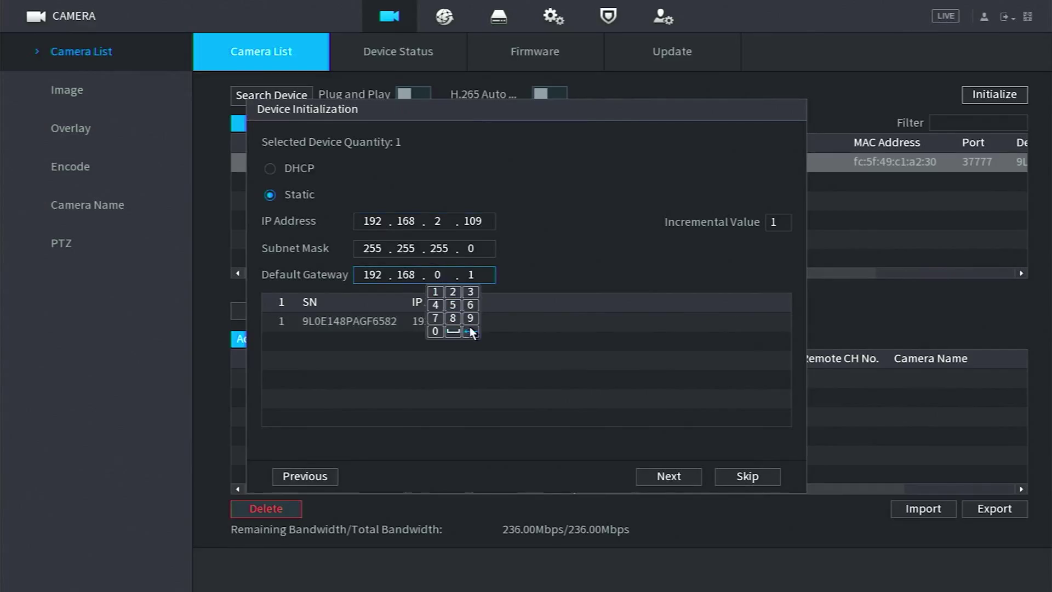
click(458, 291)
click(603, 275)
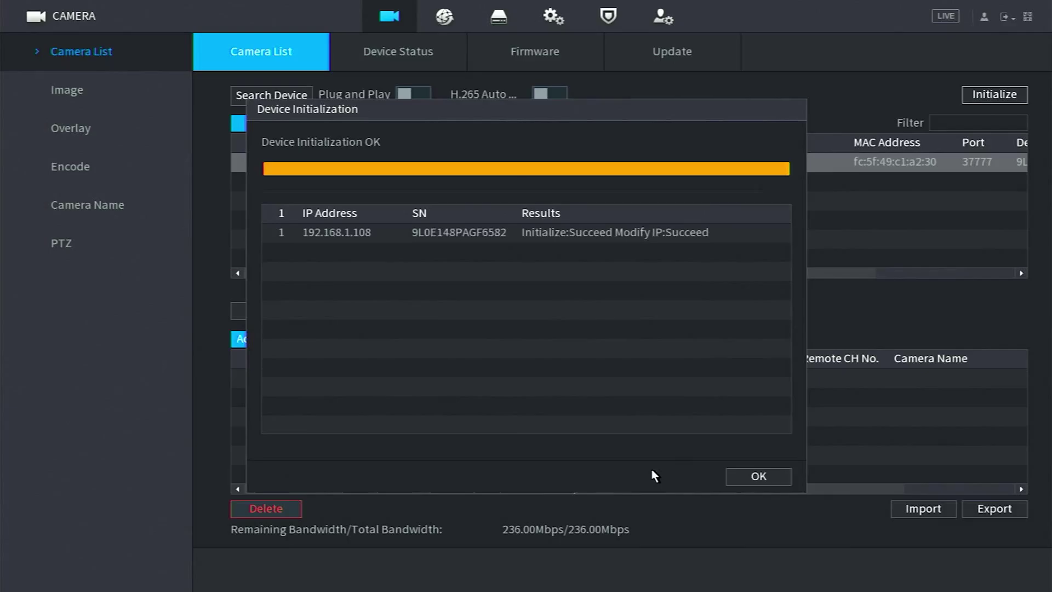
Dismiss the initialization results and add camera 192.168.2.109 as online channel D1 on port 37777
click(734, 473)
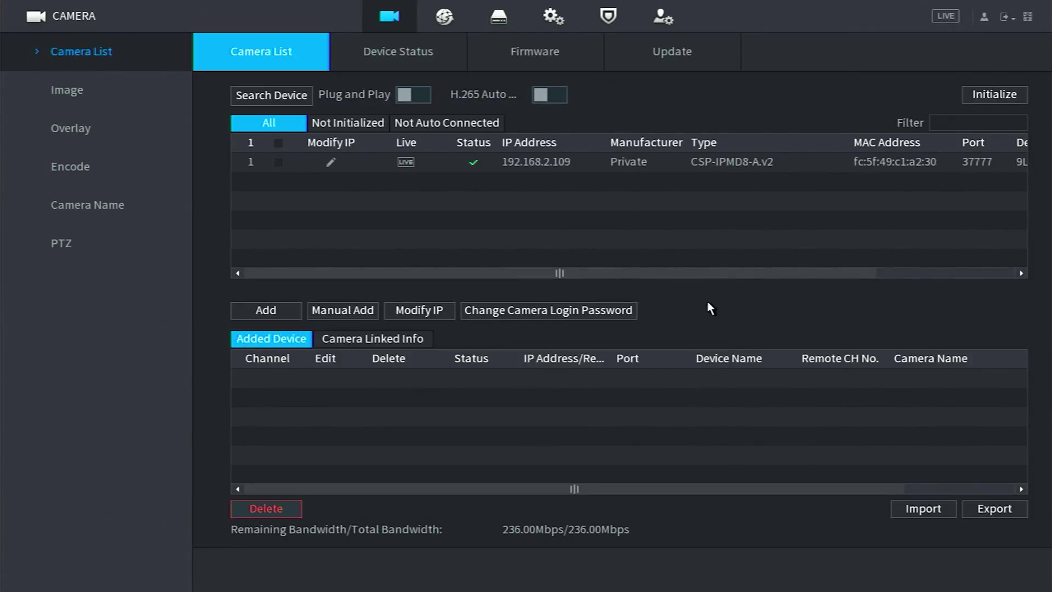
click(278, 161)
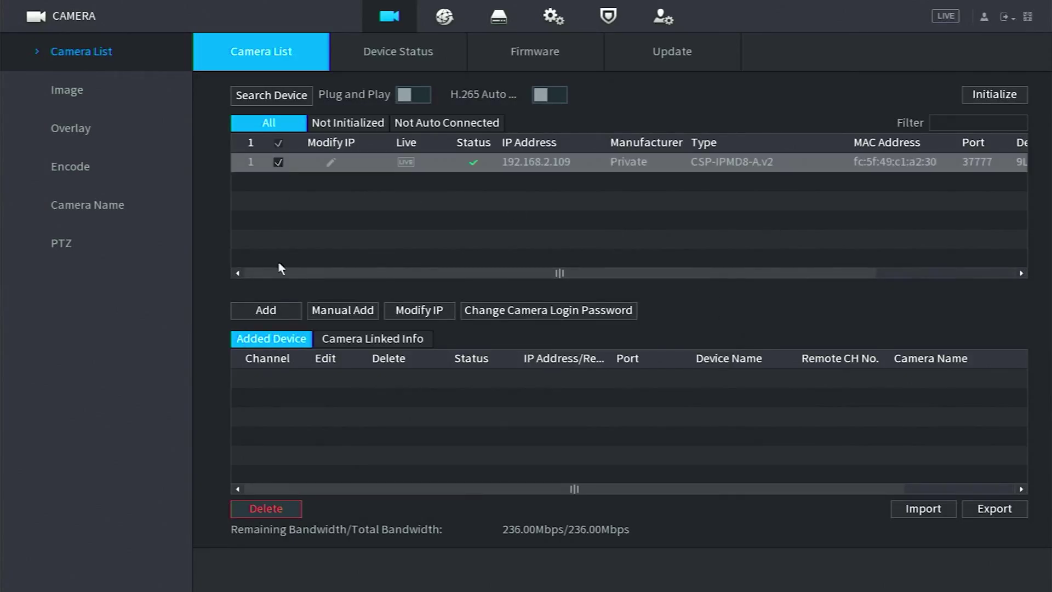
click(276, 309)
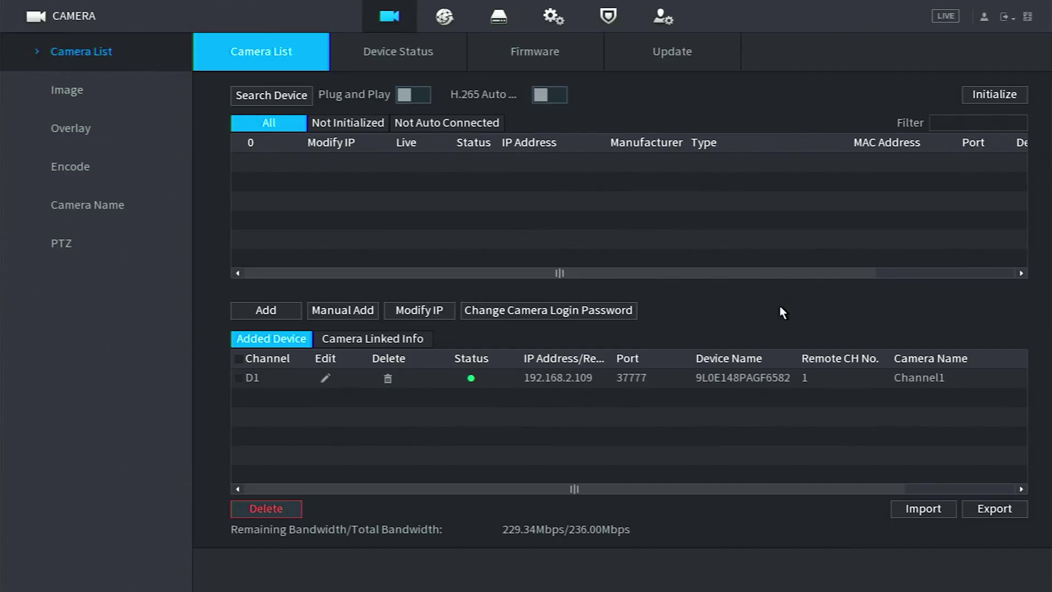
Leave settings and enlarge camera D1's ceiling feed to full screen in live view
right_click(780, 308)
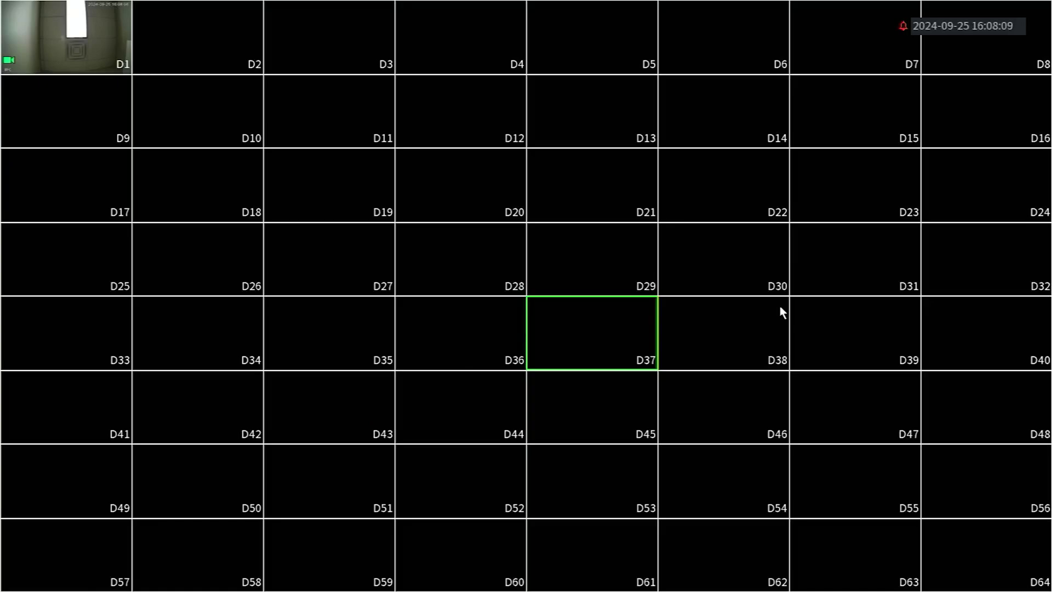
double_click(71, 36)
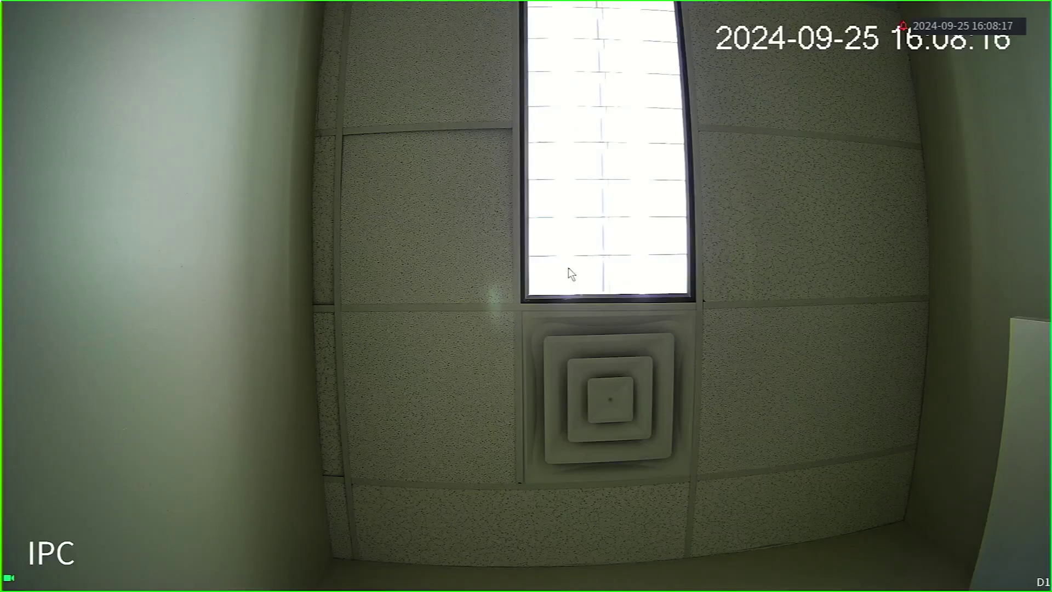
right_click(569, 269)
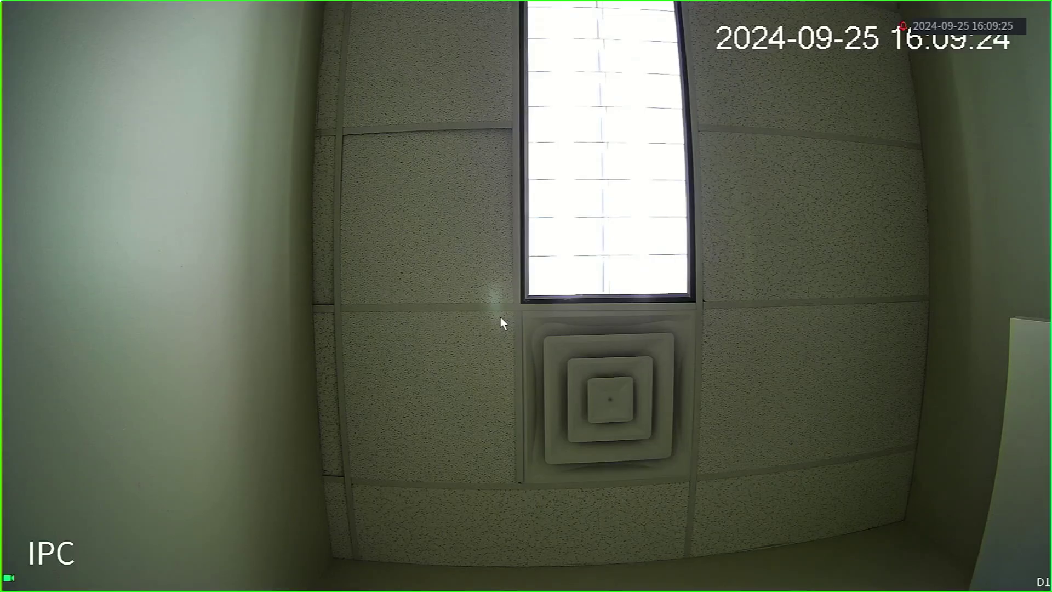
Go to Main Menu > Storage > Schedule to view D1's all-week General recording schedule
right_click(501, 317)
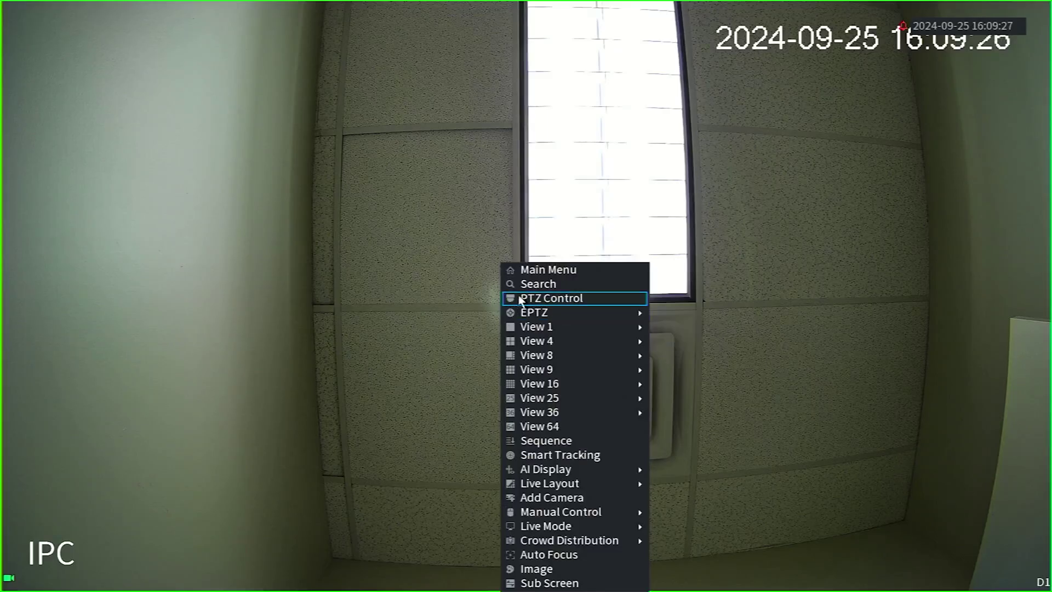
click(541, 271)
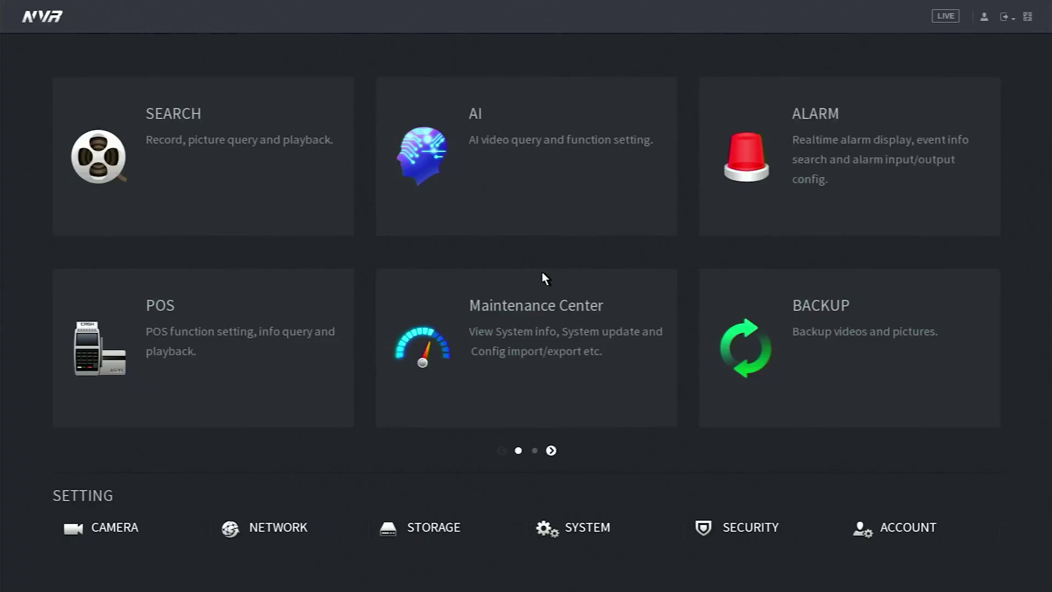
click(475, 524)
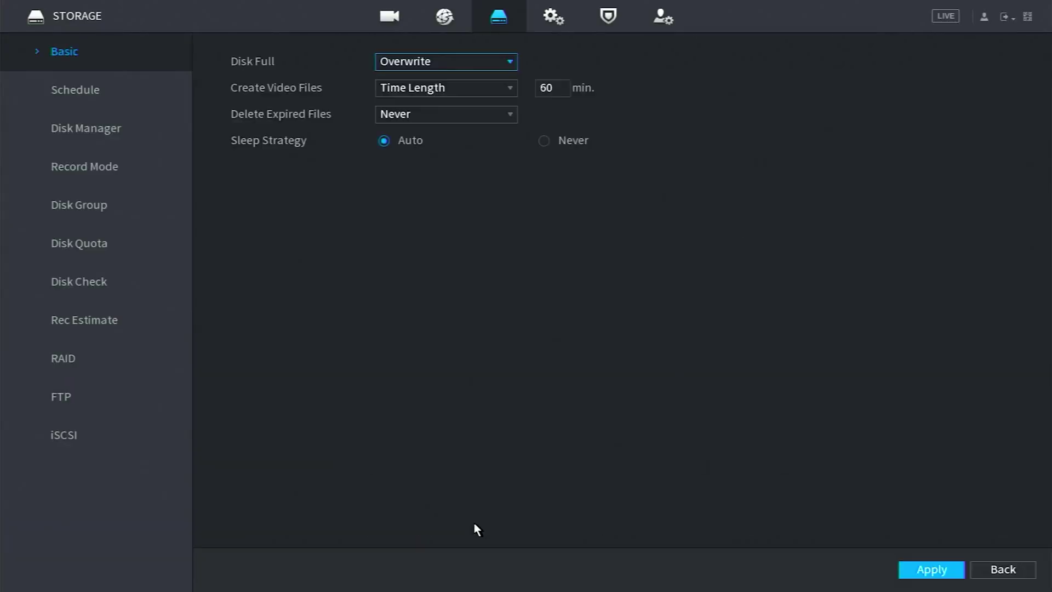
click(159, 97)
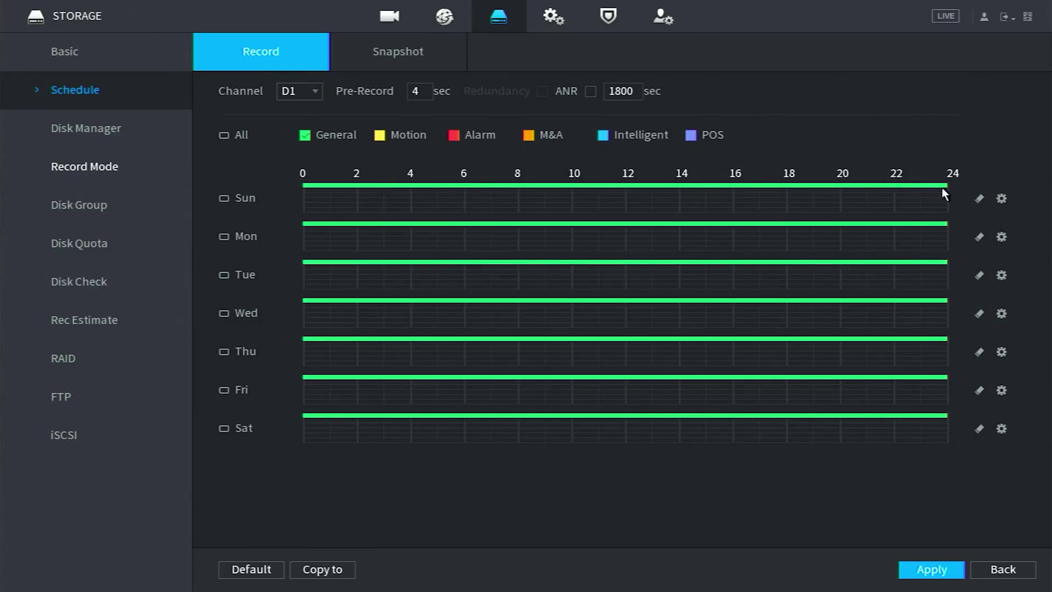
Set D1's recording period to all-day Motion recording for every day of the week
click(1001, 198)
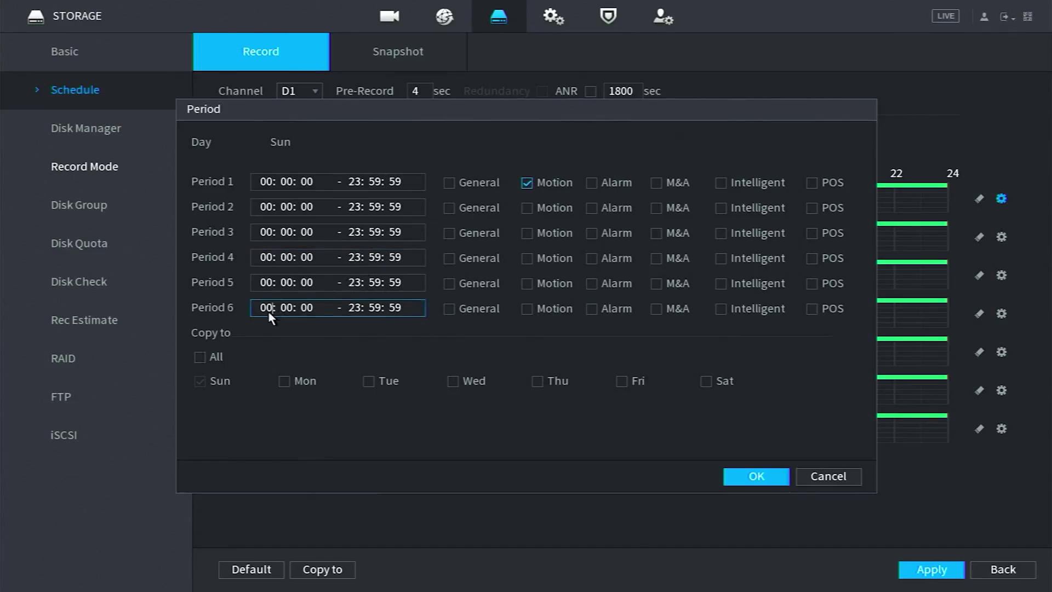
click(200, 357)
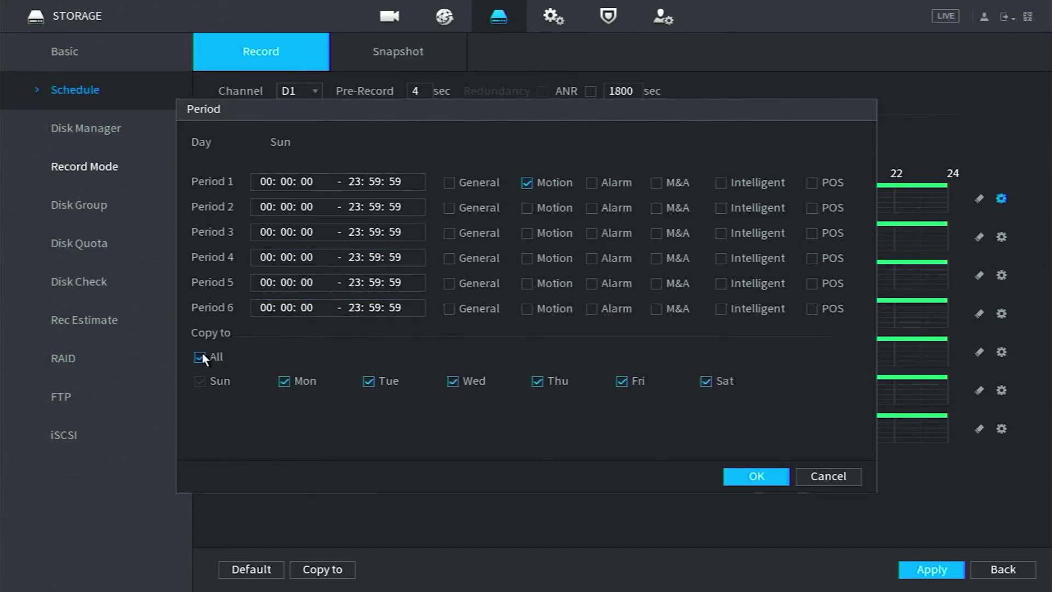
click(751, 476)
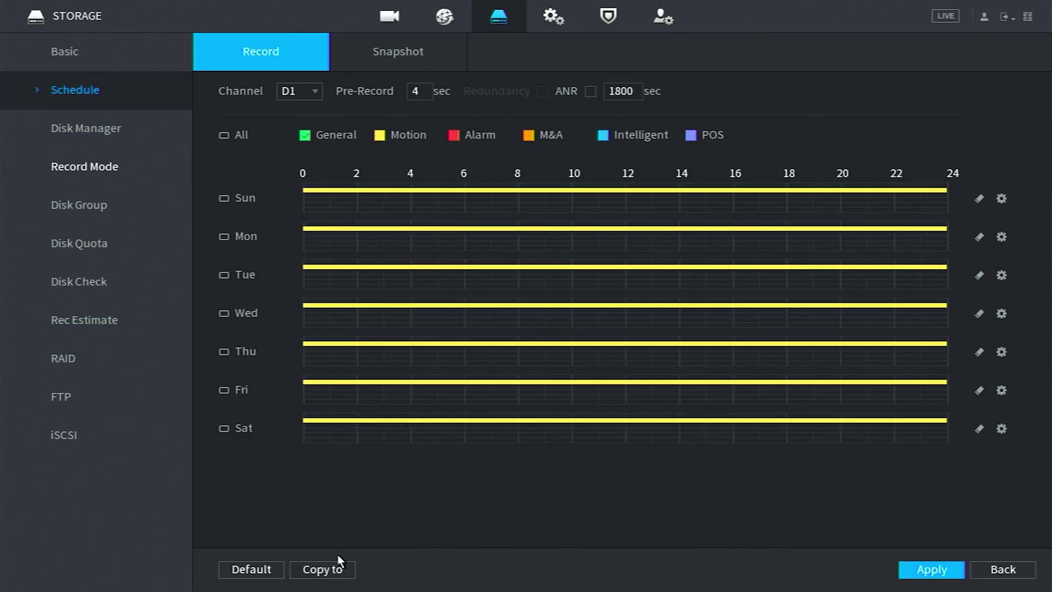
Copy D1's Motion recording schedule to all other channels
click(322, 570)
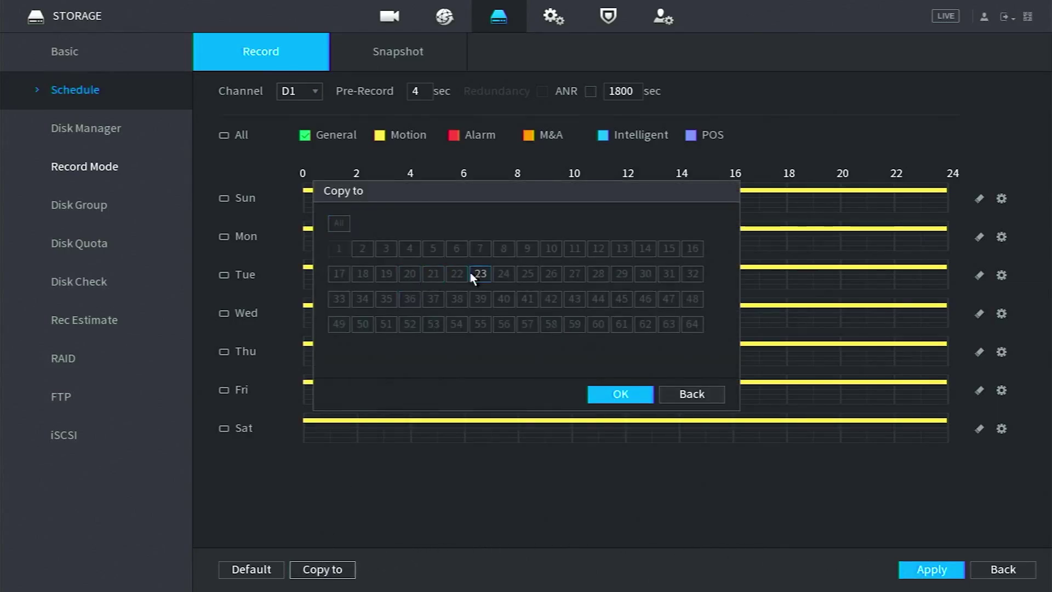
click(345, 226)
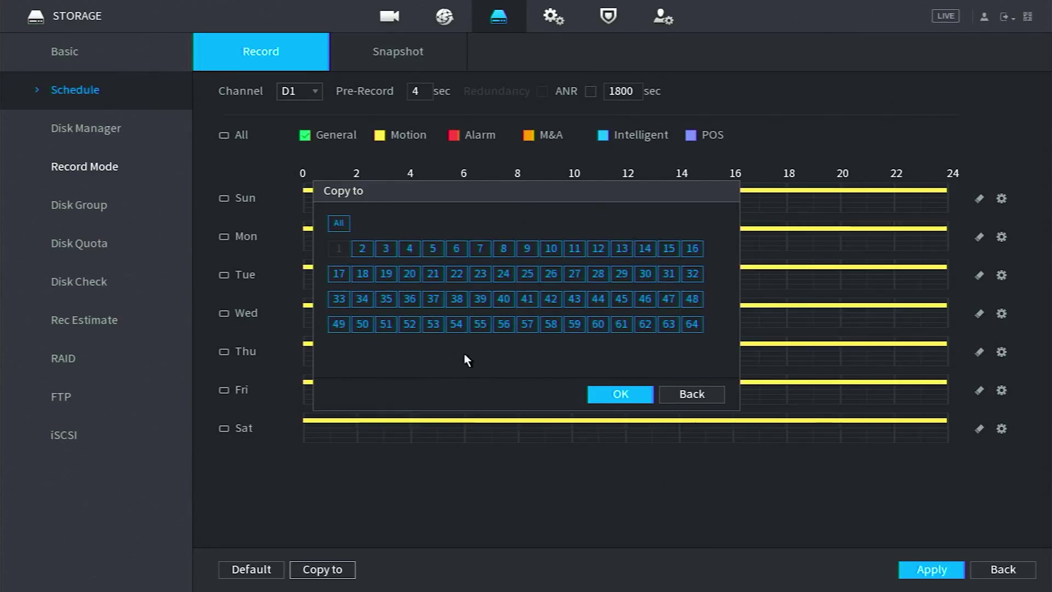
click(621, 395)
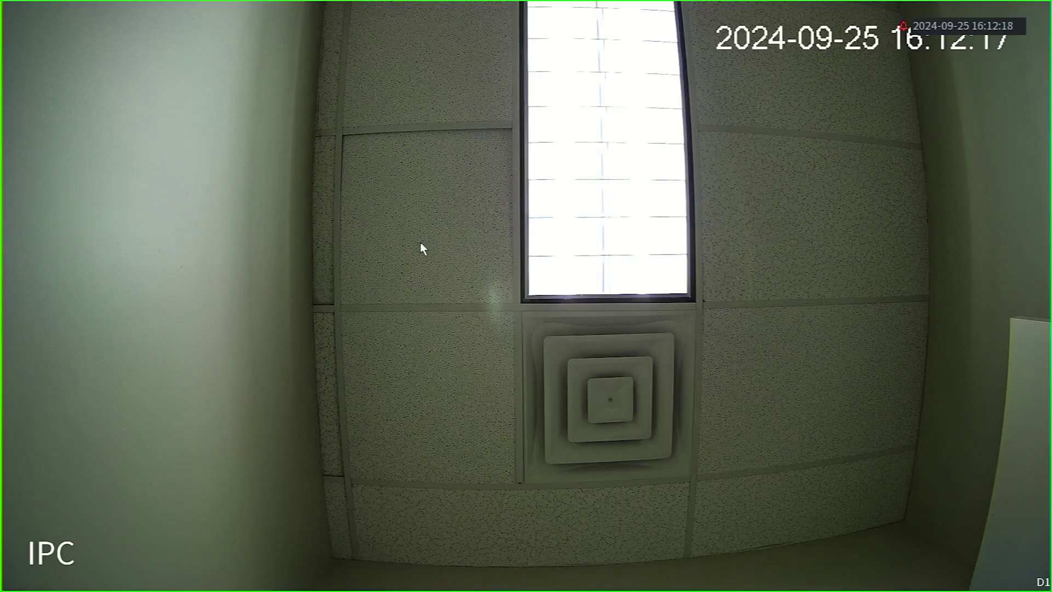
Go to Main Menu > Network > P2P to display the device QR code and connection status
right_click(423, 248)
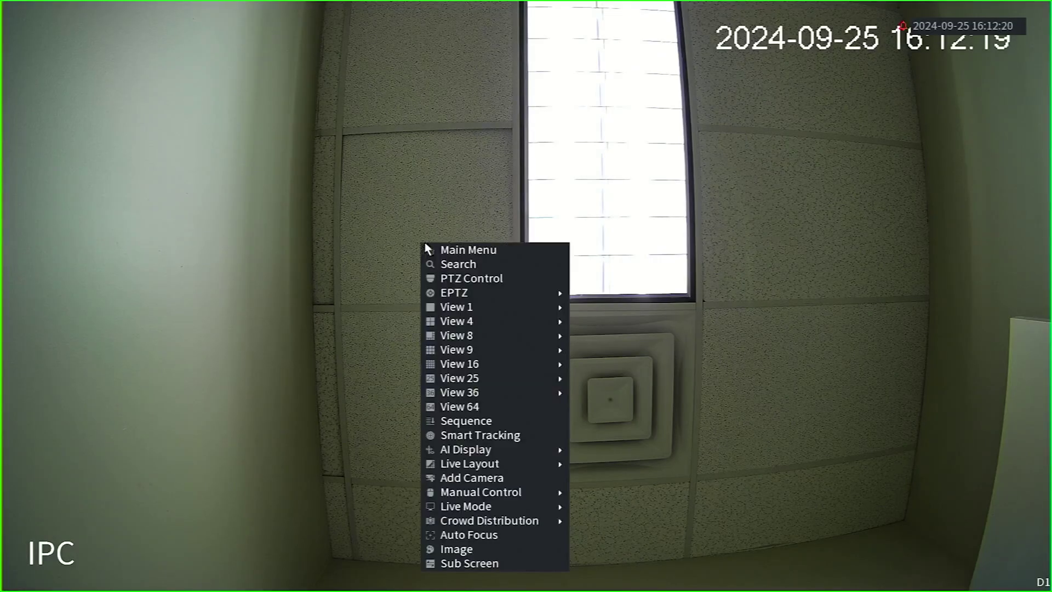
click(504, 251)
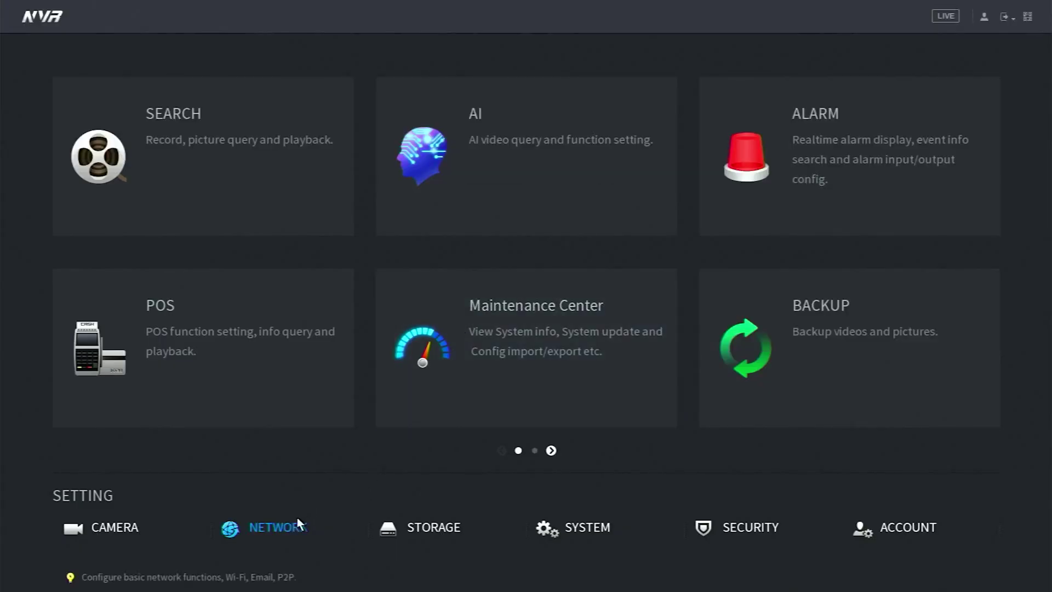
click(281, 529)
click(140, 519)
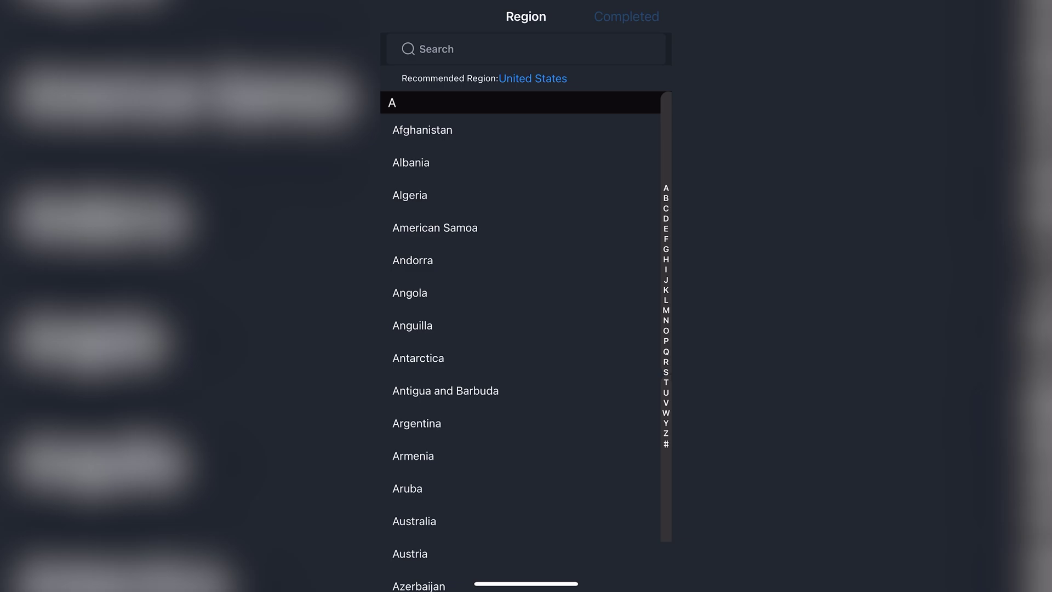
Select United States as the DMSS region
click(533, 79)
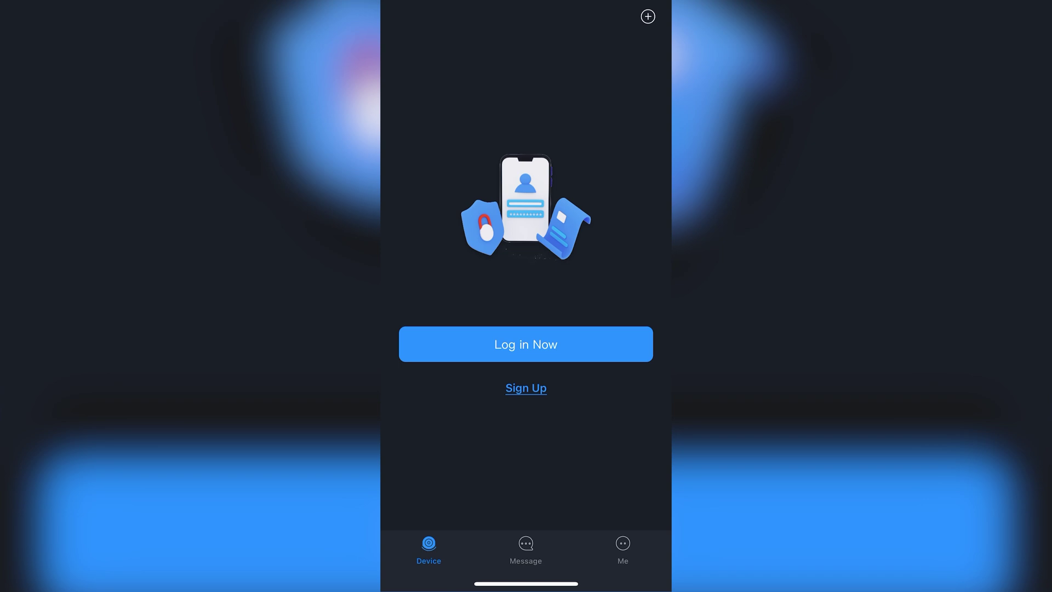
Add the recorder via QR code as an NVR device named 'My NVR' with the device password
click(647, 16)
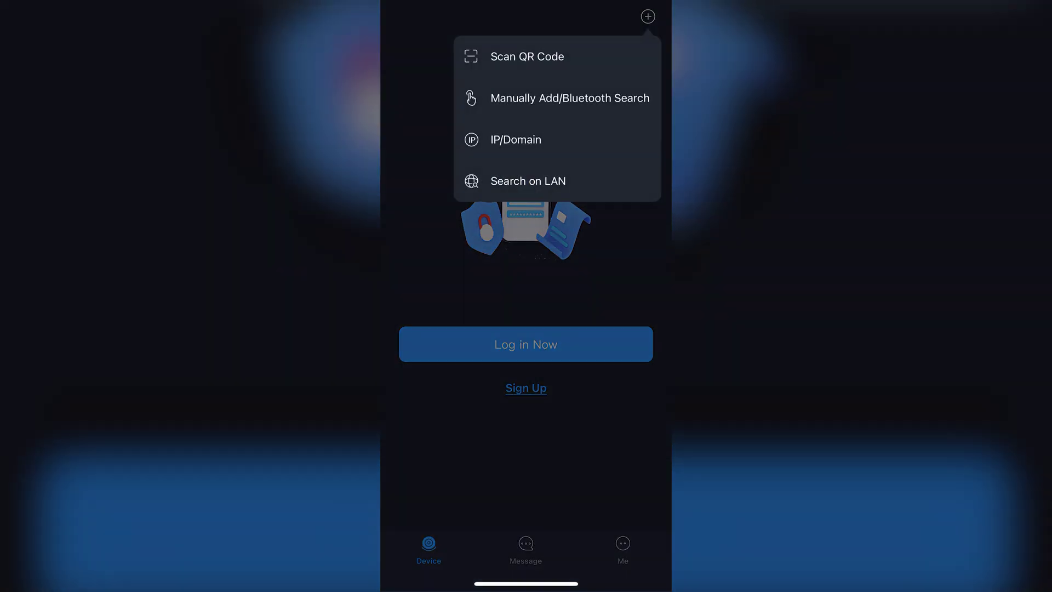
click(527, 56)
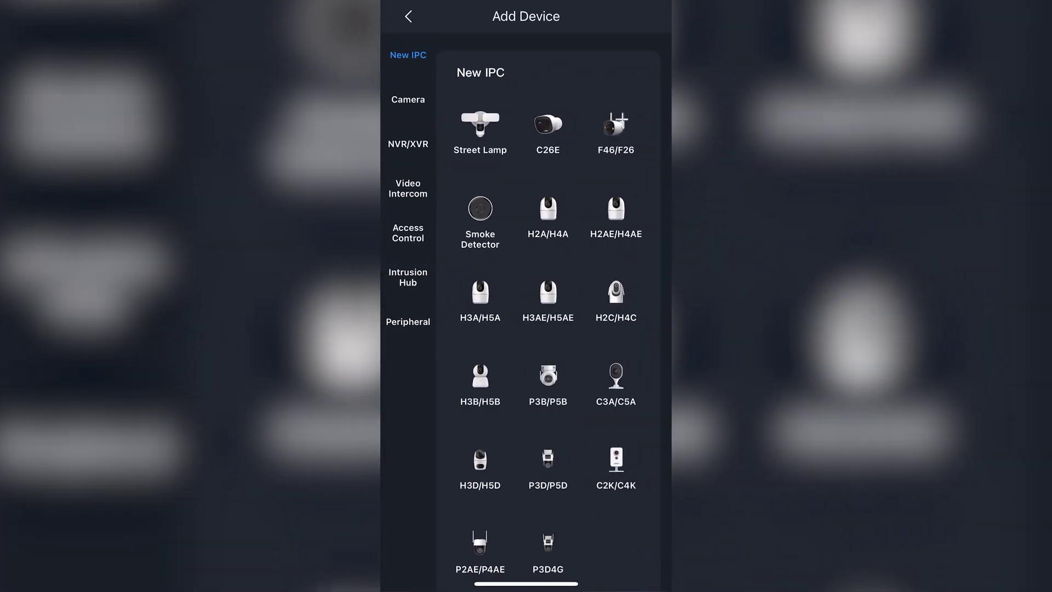
click(407, 144)
click(548, 263)
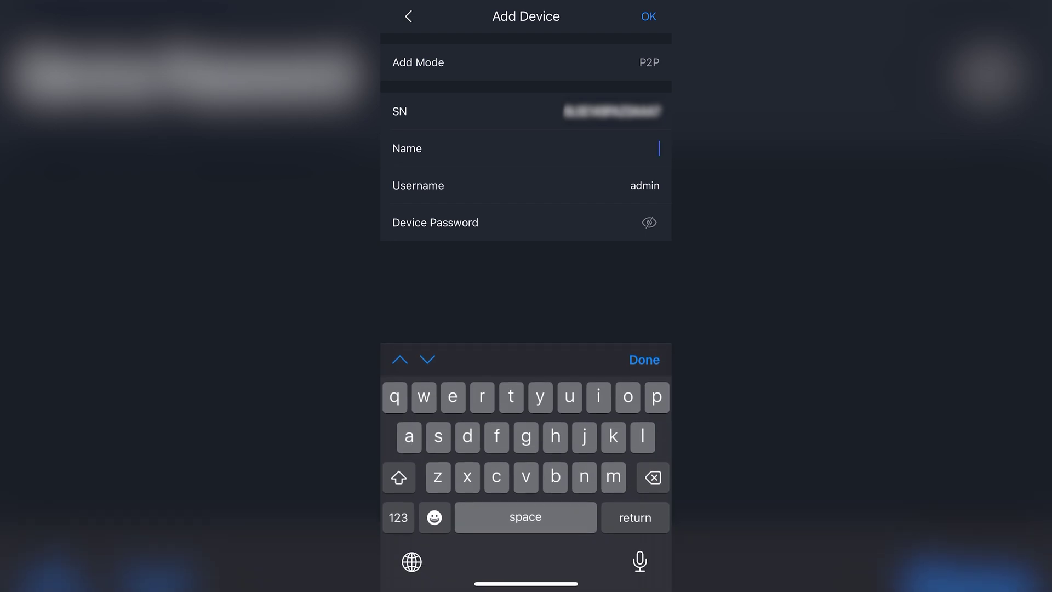
text(My NVR)
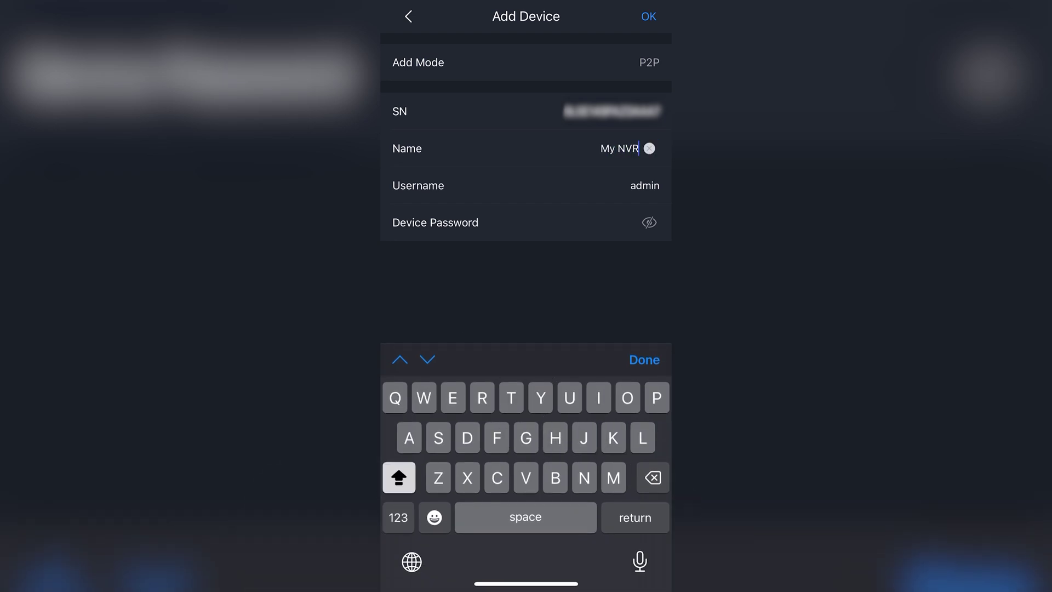
key(Return)
text(a)
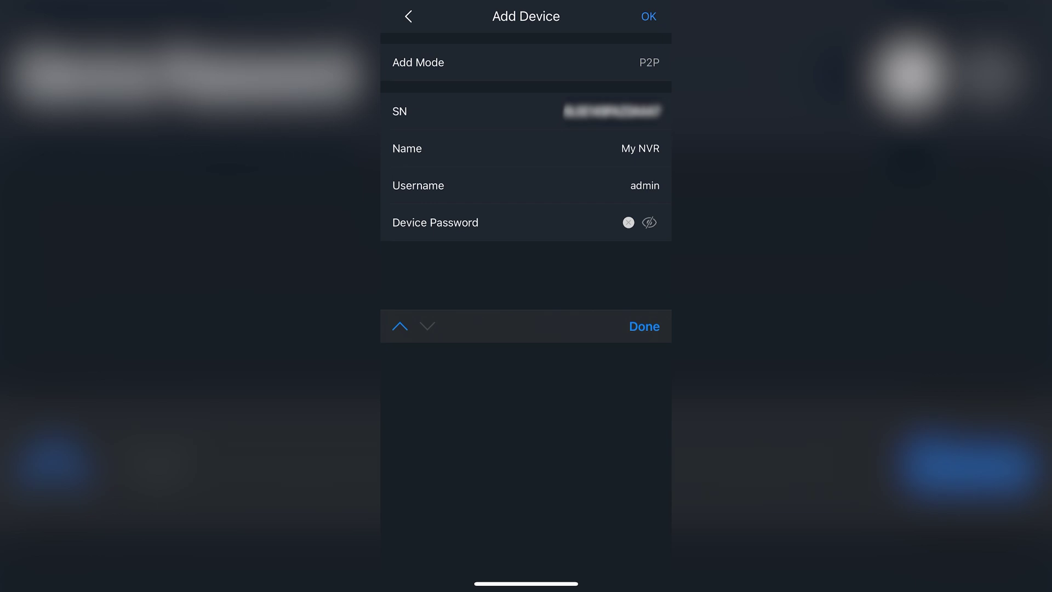
key(Return)
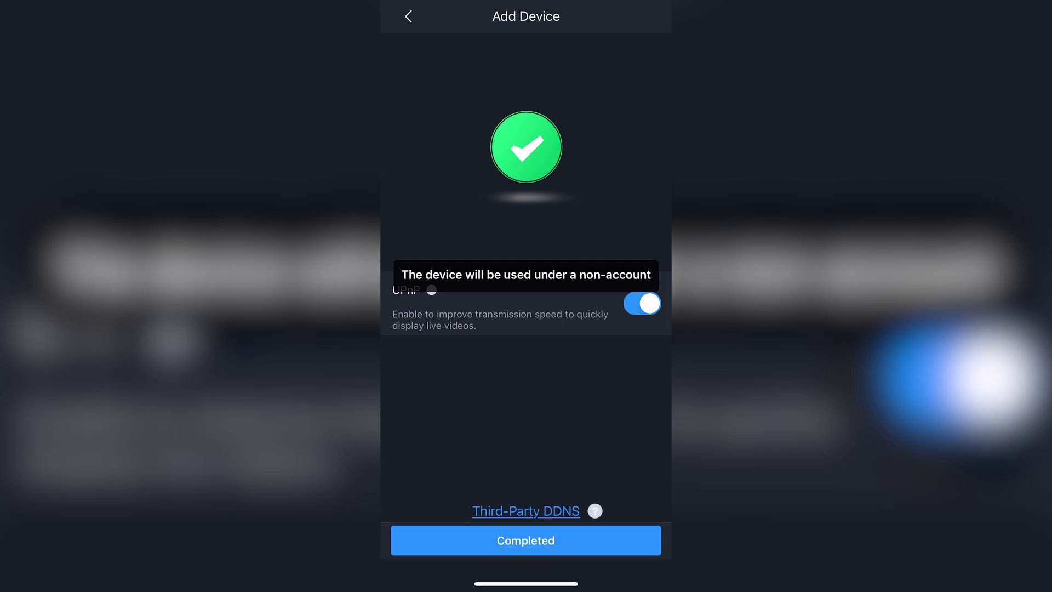
Open My NVR's live view, switch layout from 9 to 4 views, and enlarge the first camera
click(526, 541)
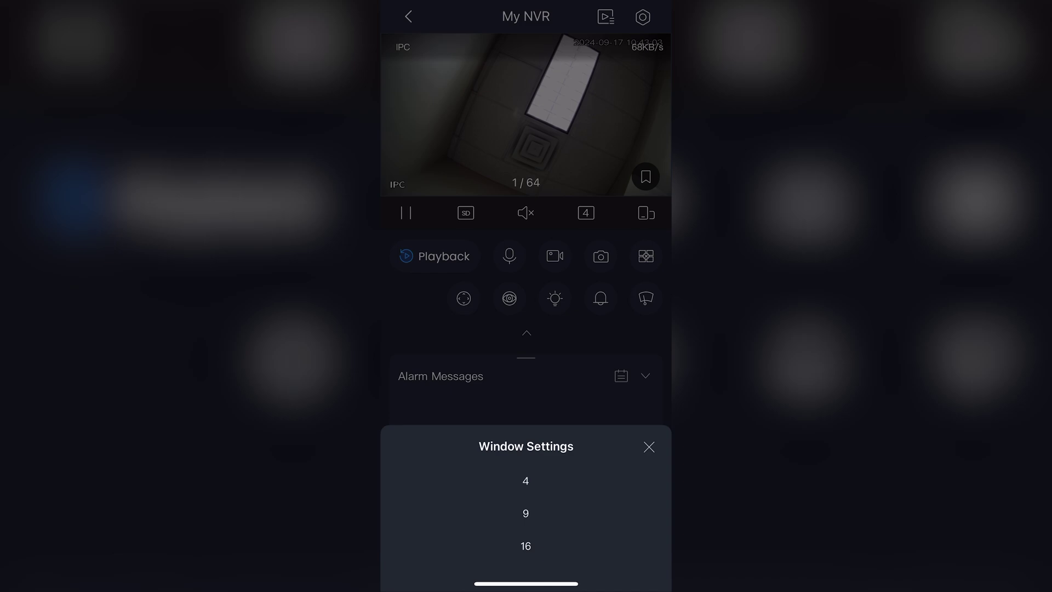
click(525, 513)
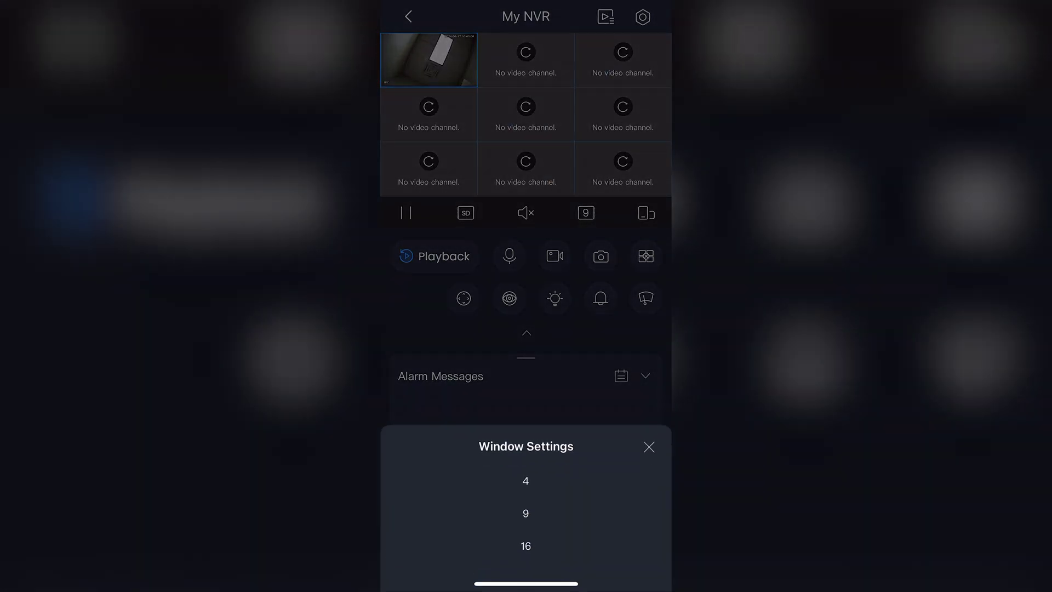
click(525, 481)
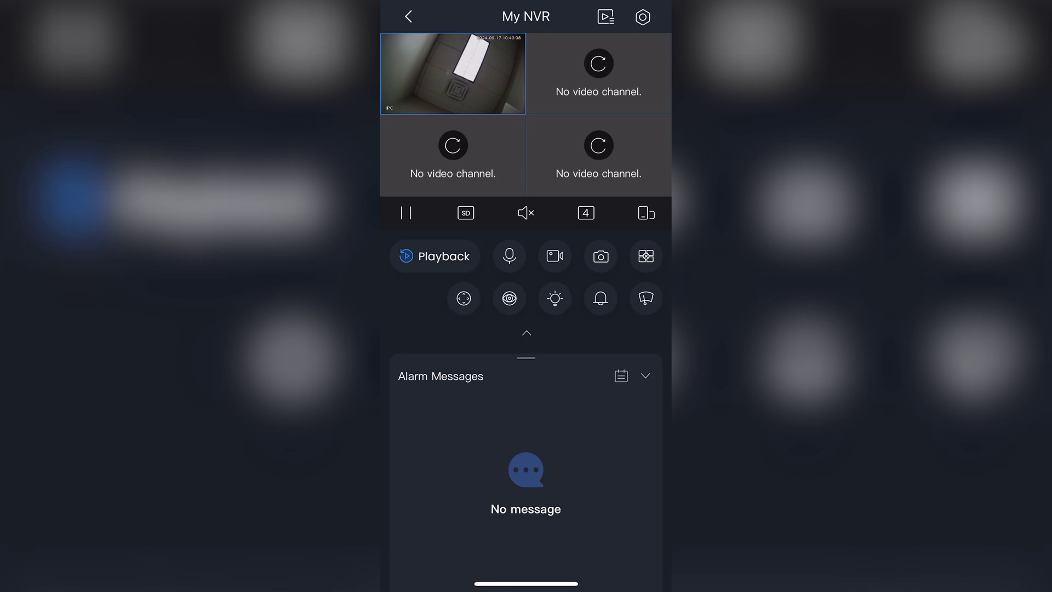
double_click(453, 73)
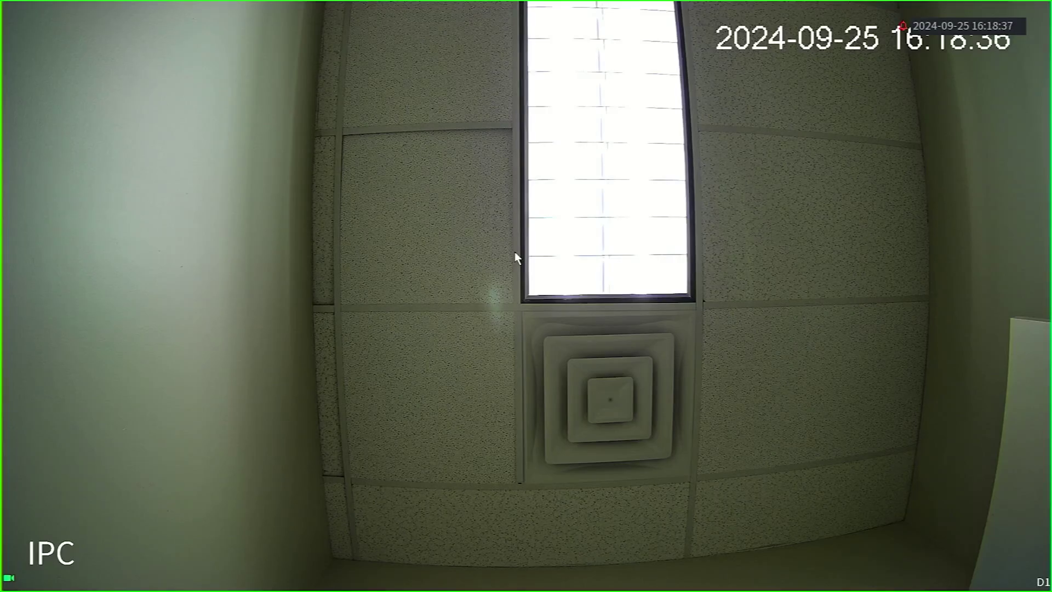
Search recordings with D2, D3 and D4 unchecked and play back D1's 2024-09-25 footage
right_click(515, 252)
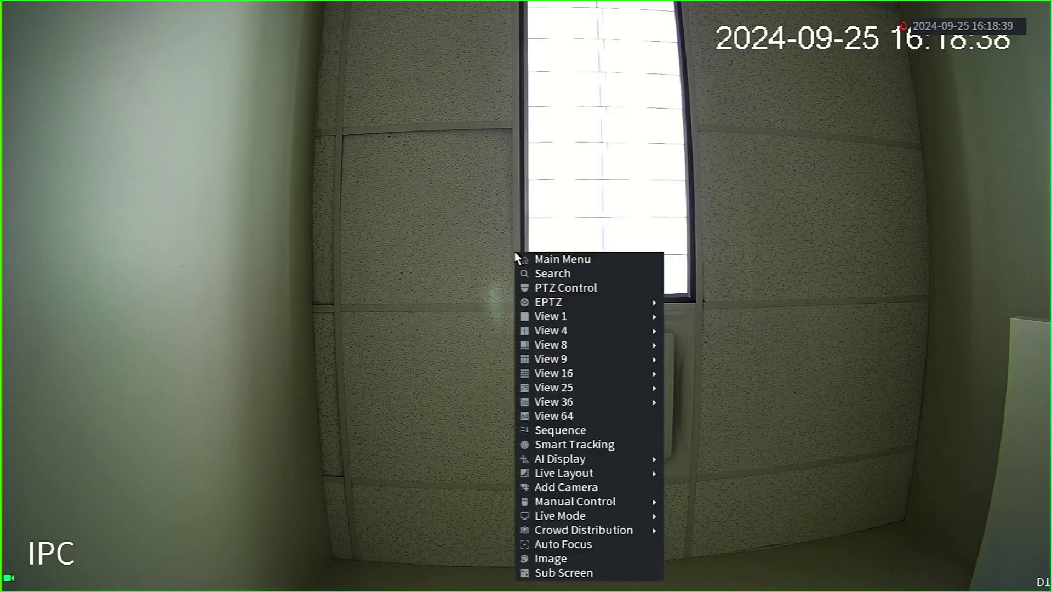
click(583, 273)
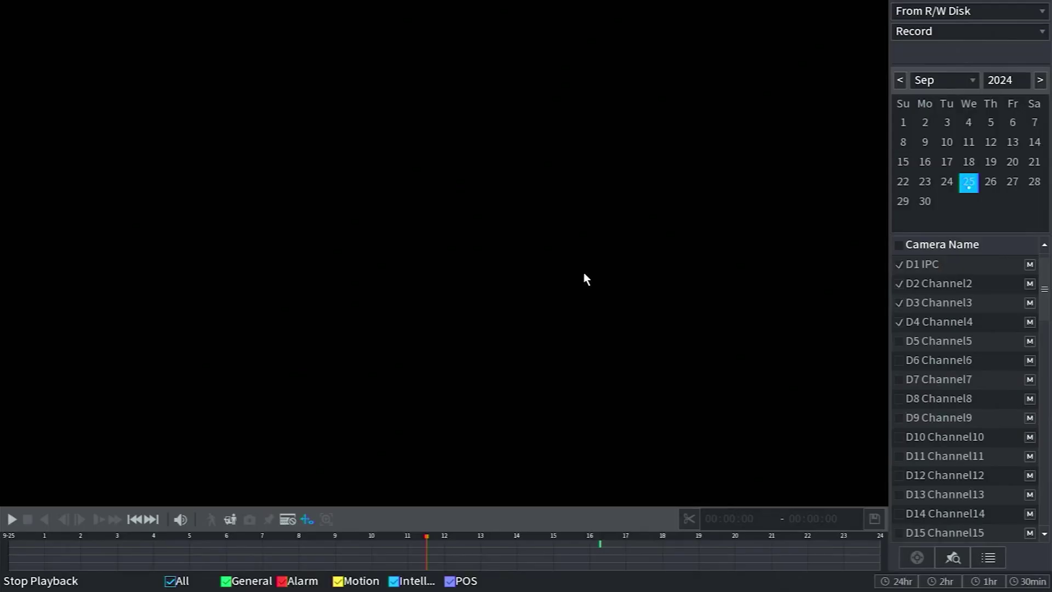
click(898, 284)
click(899, 302)
click(901, 322)
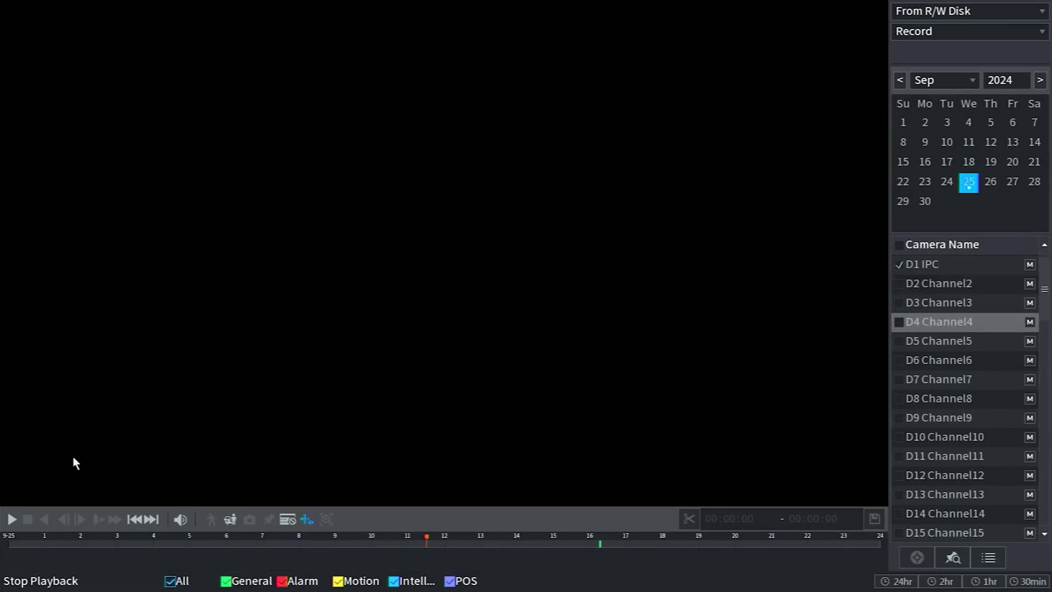
click(11, 519)
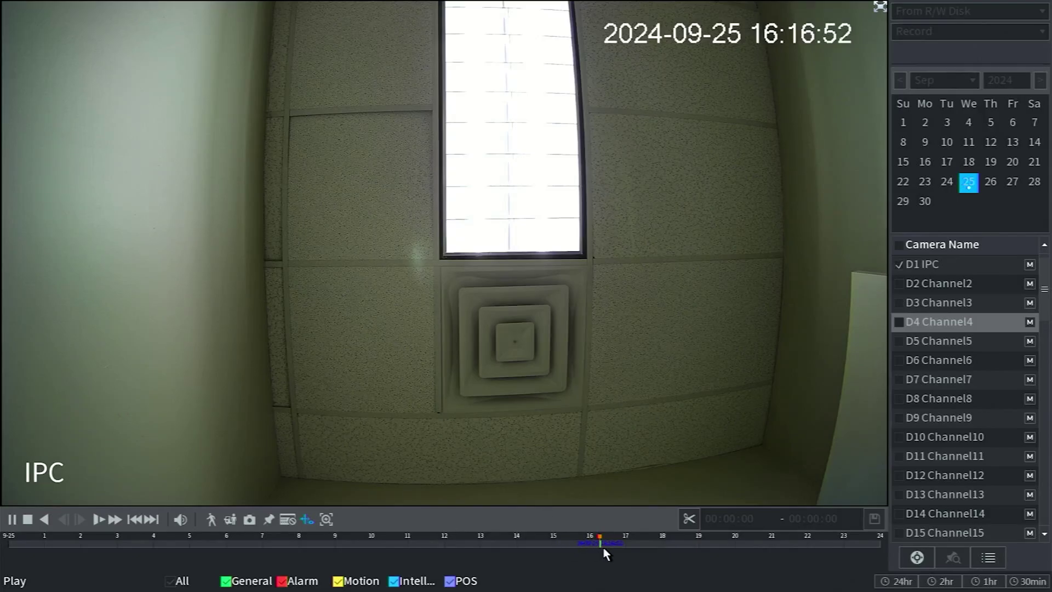
Zoom the timeline to 30 min and clip D1's recording from 16:17:02 to 16:19:03
scroll(603, 547, up, 3)
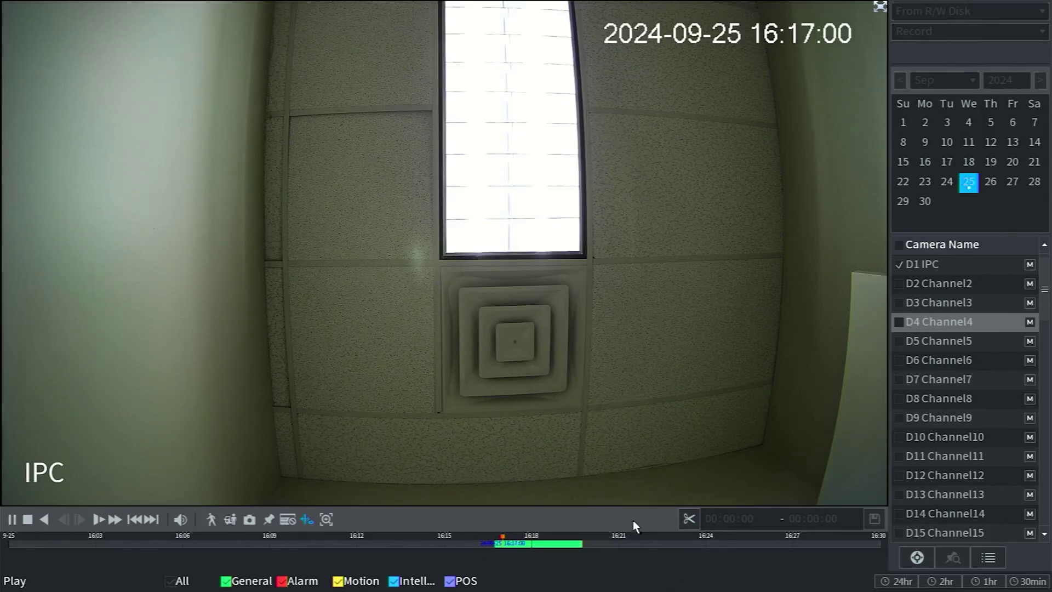
click(688, 519)
click(560, 543)
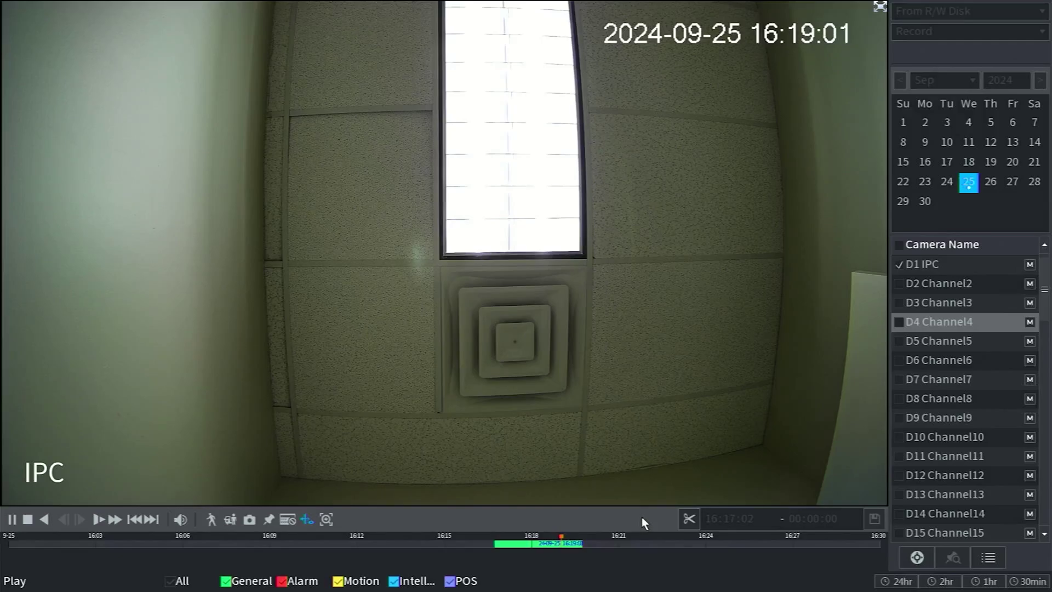
click(688, 518)
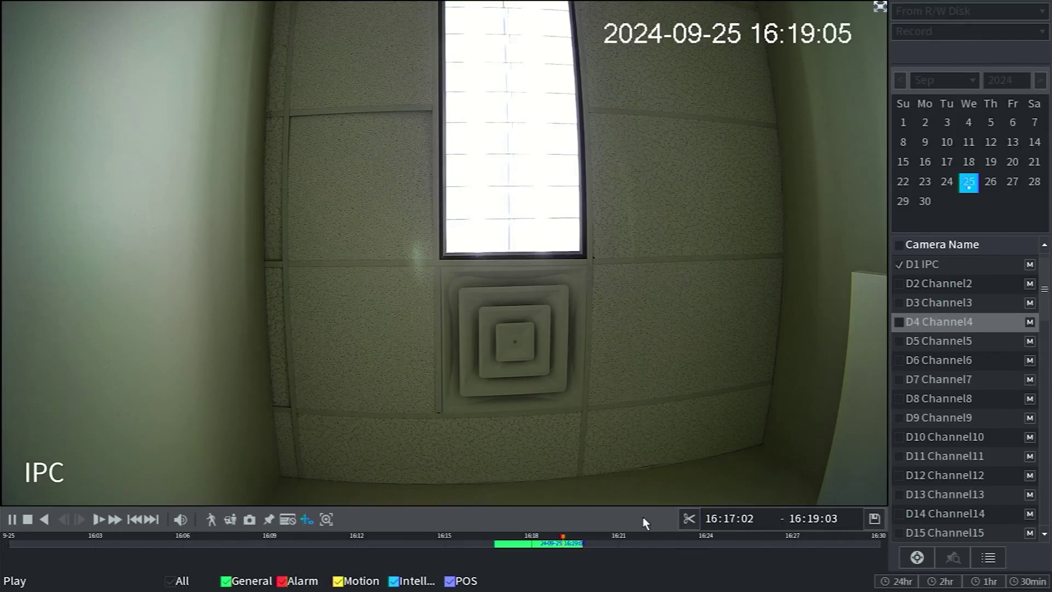
Choose MP4 as the backup format for the 16:17:02–16:19:03 D1 clip, then close backup and stop playback
click(873, 519)
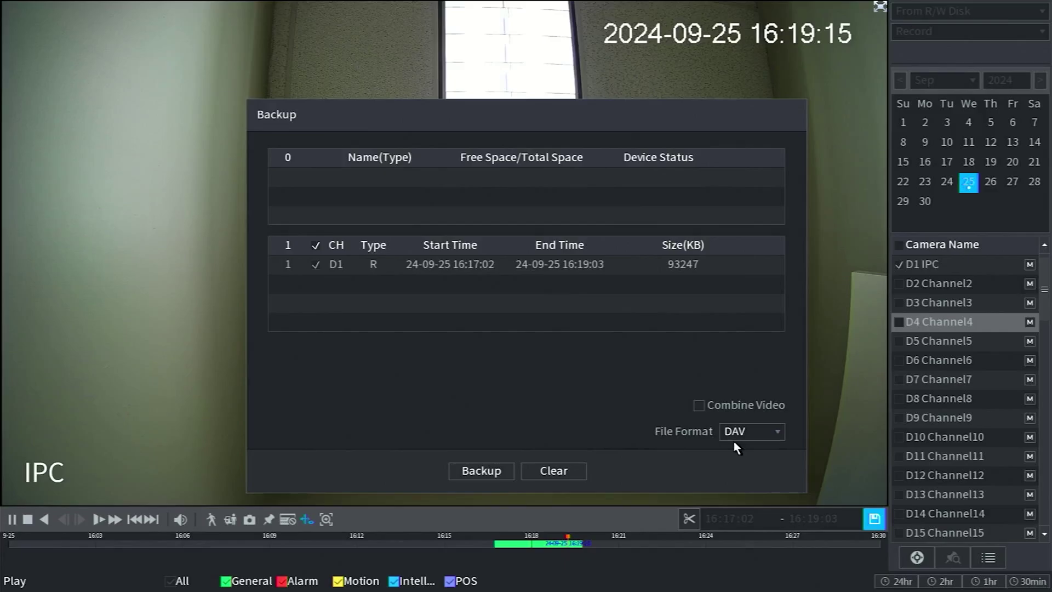
click(768, 439)
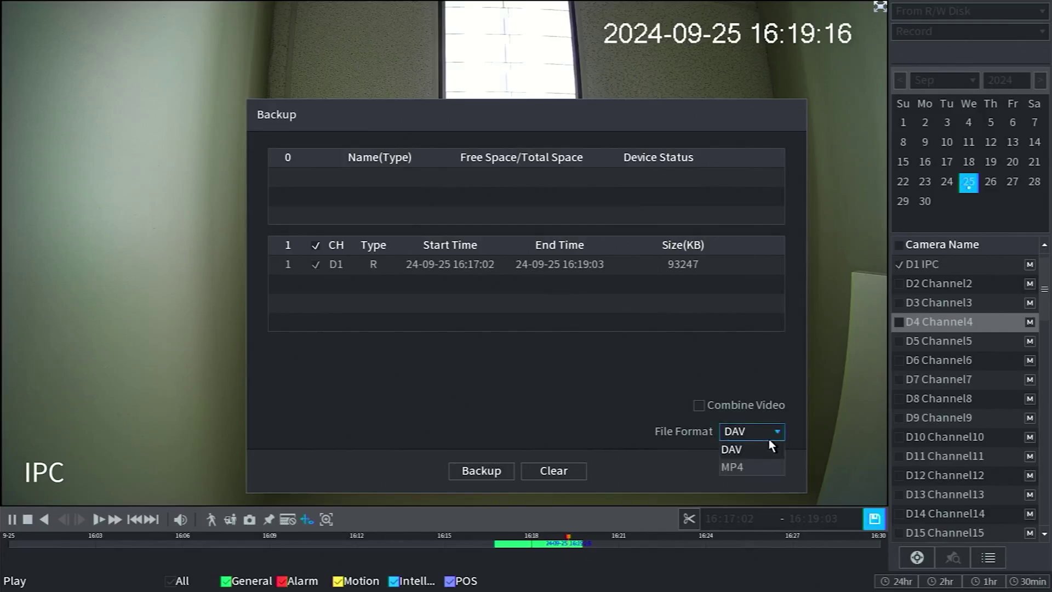
click(757, 469)
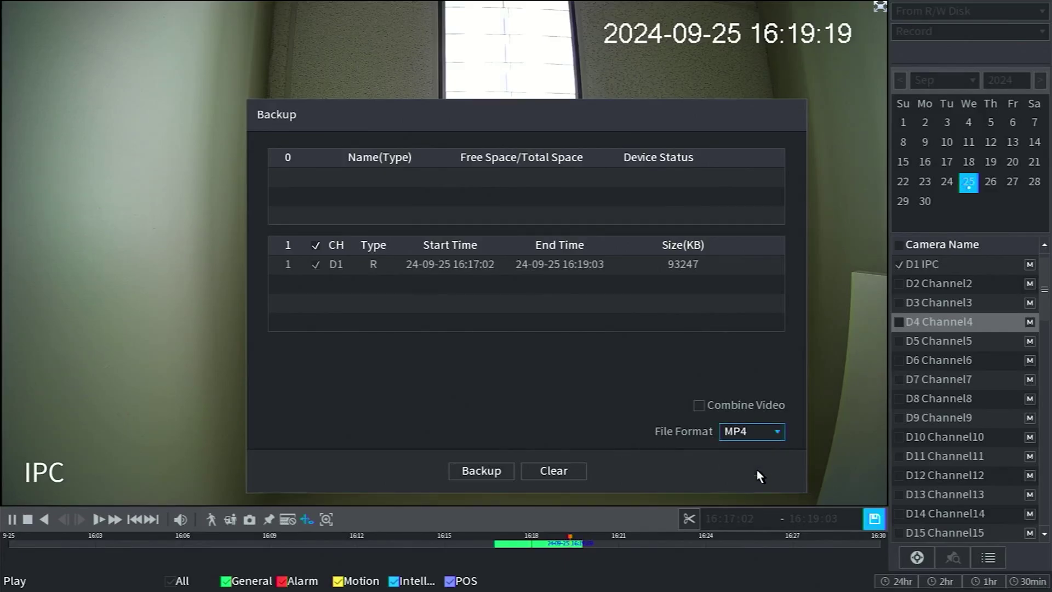
right_click(702, 474)
right_click(575, 405)
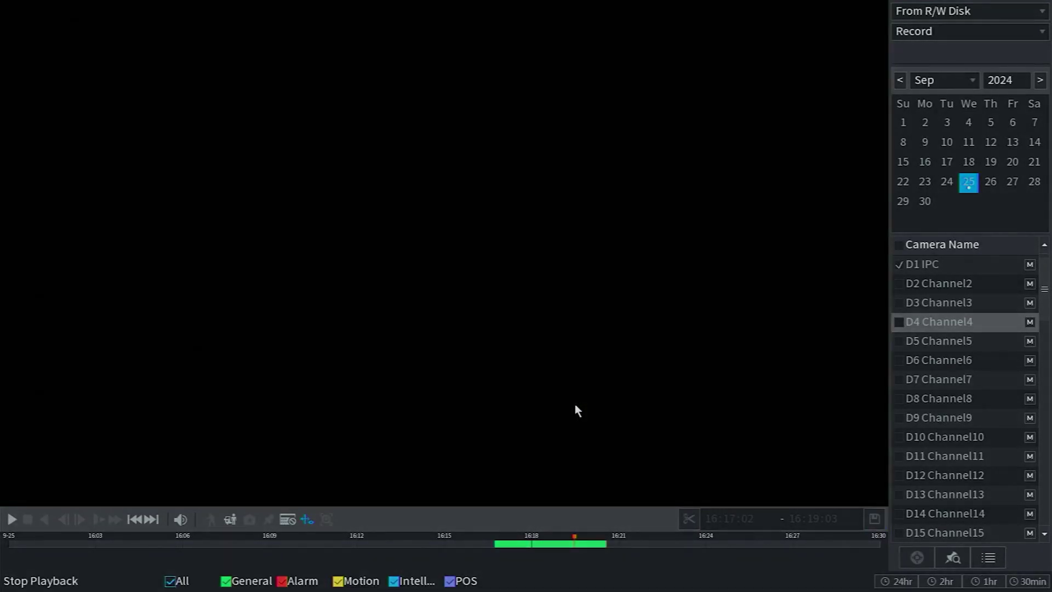